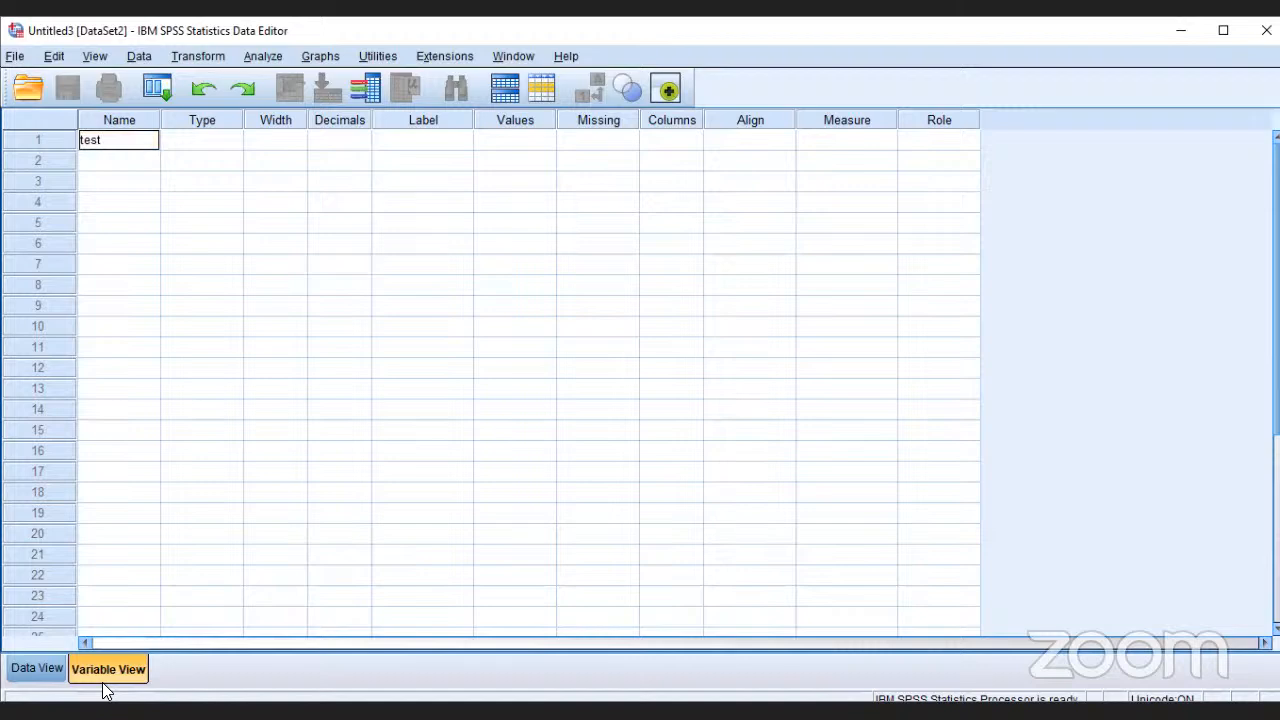
Step: Create the variable test in the first row and set its measurement level to Scale
key(Return)
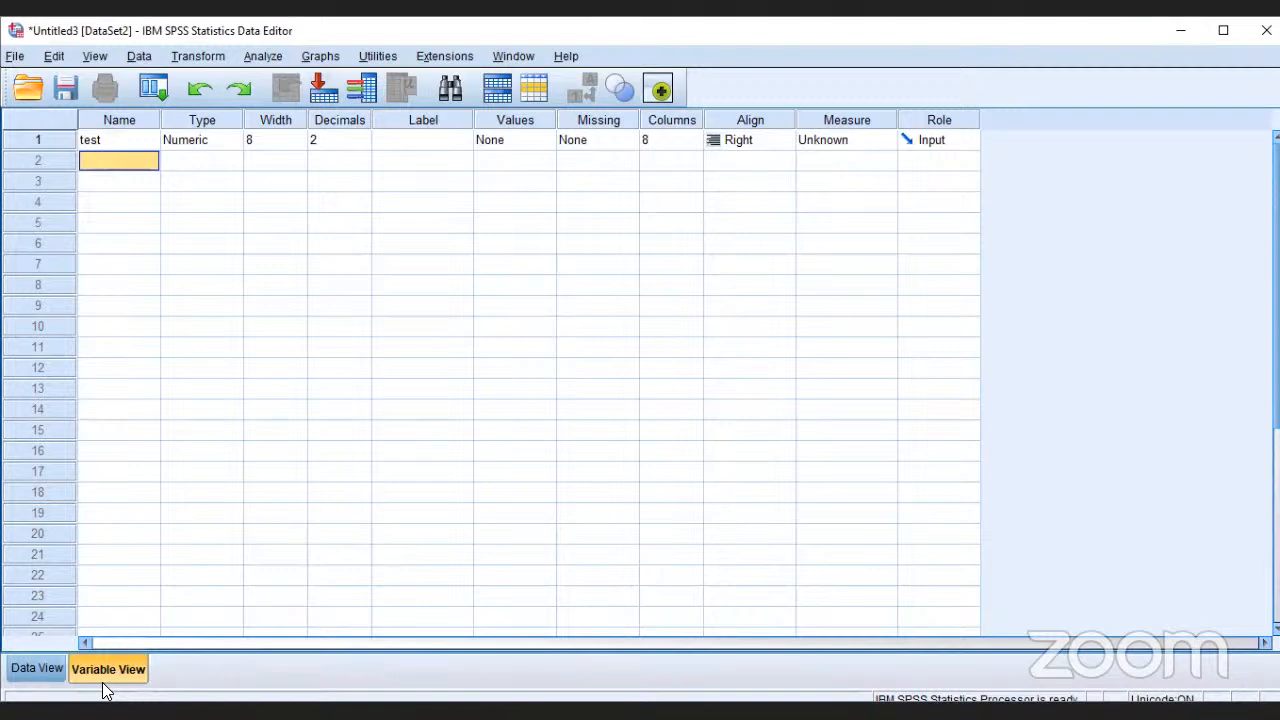
click(852, 142)
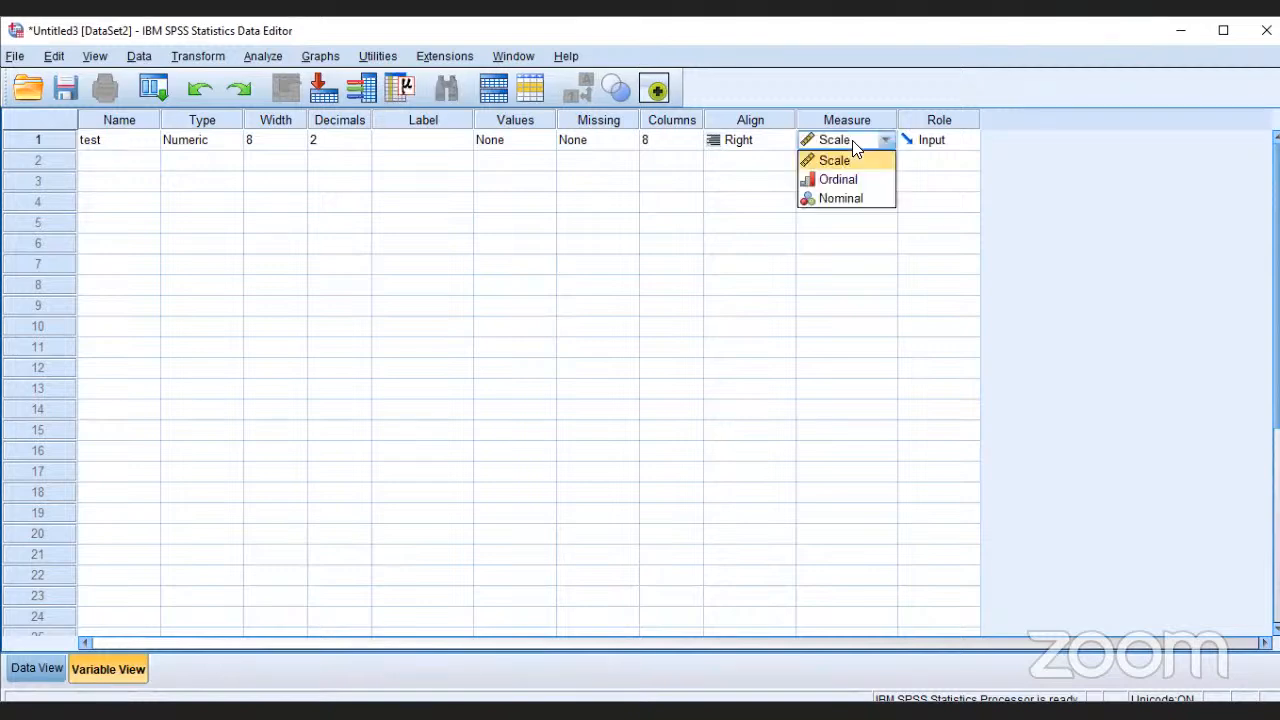
click(864, 158)
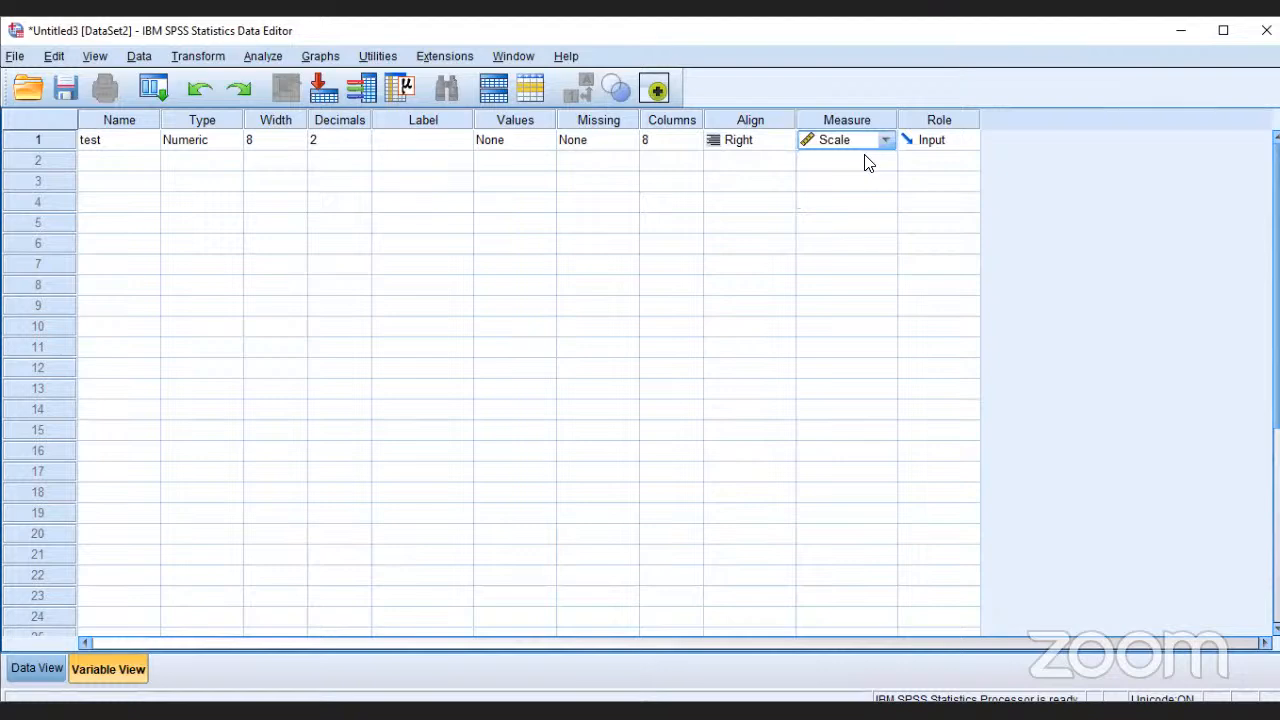
Step: Enter 45, 50, 40, 35 and 30 as the test values for cases 1 to 5
click(37, 670)
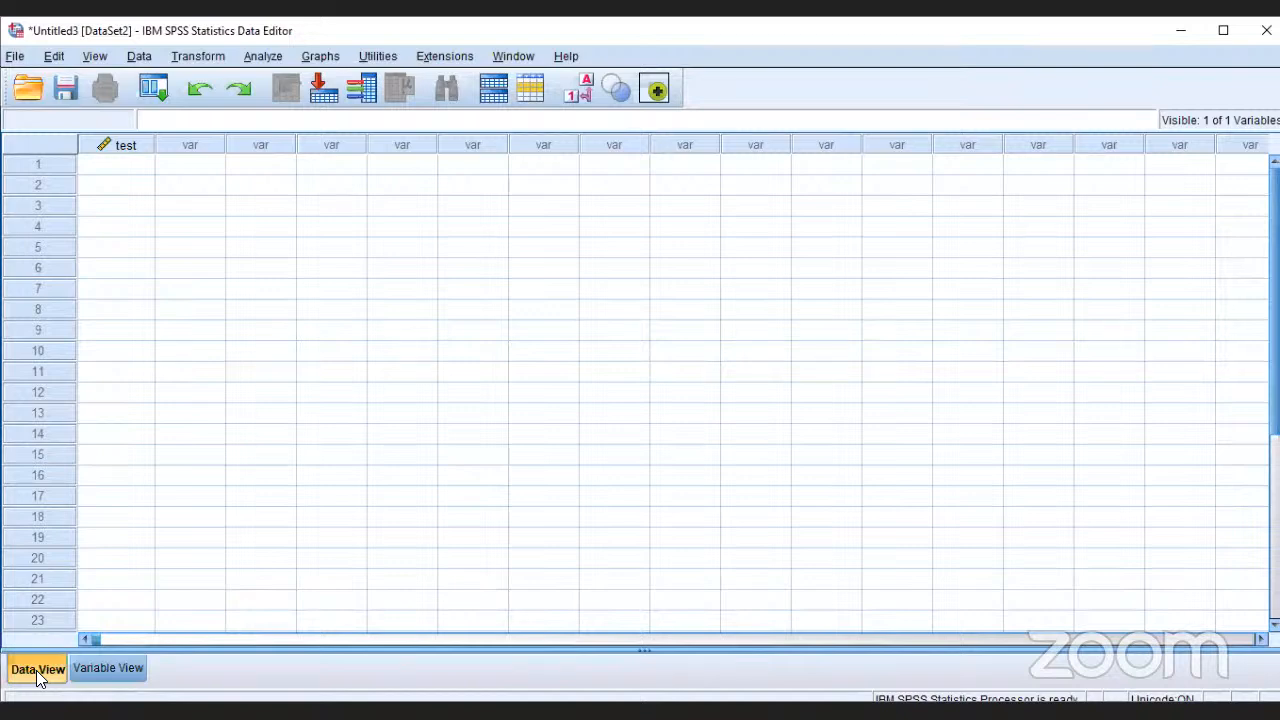
click(121, 170)
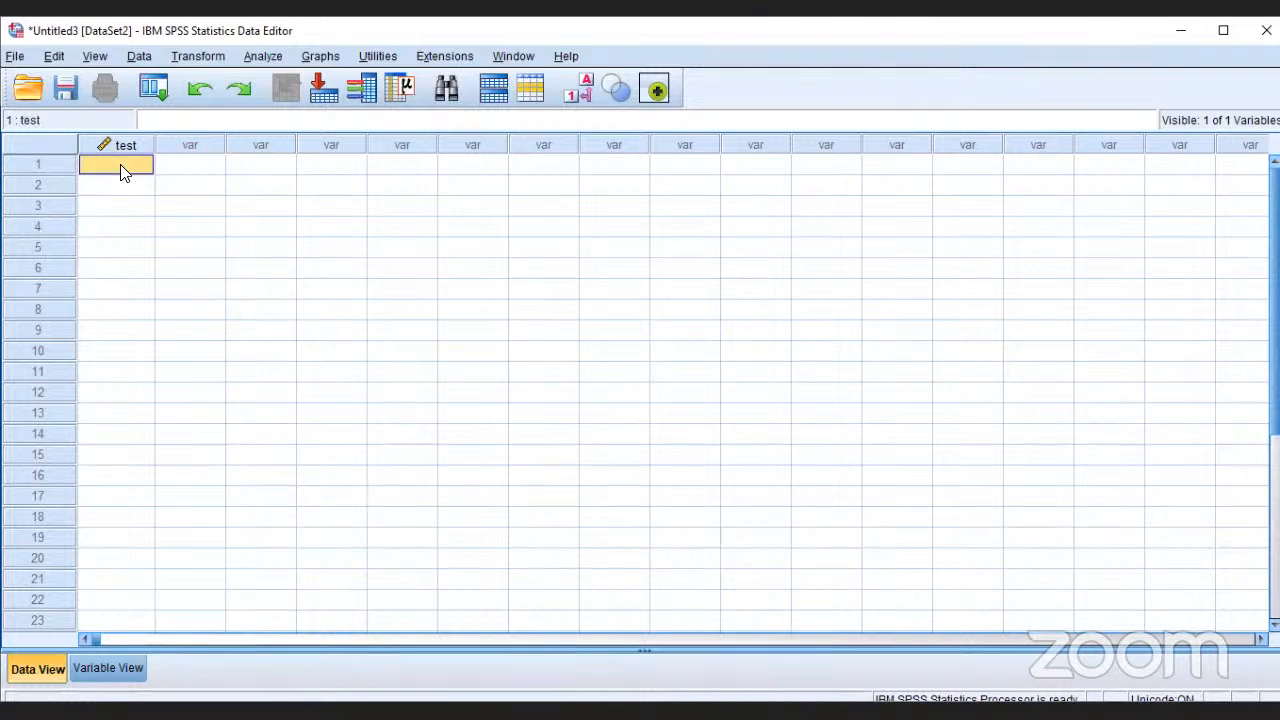
text(45)
key(Return)
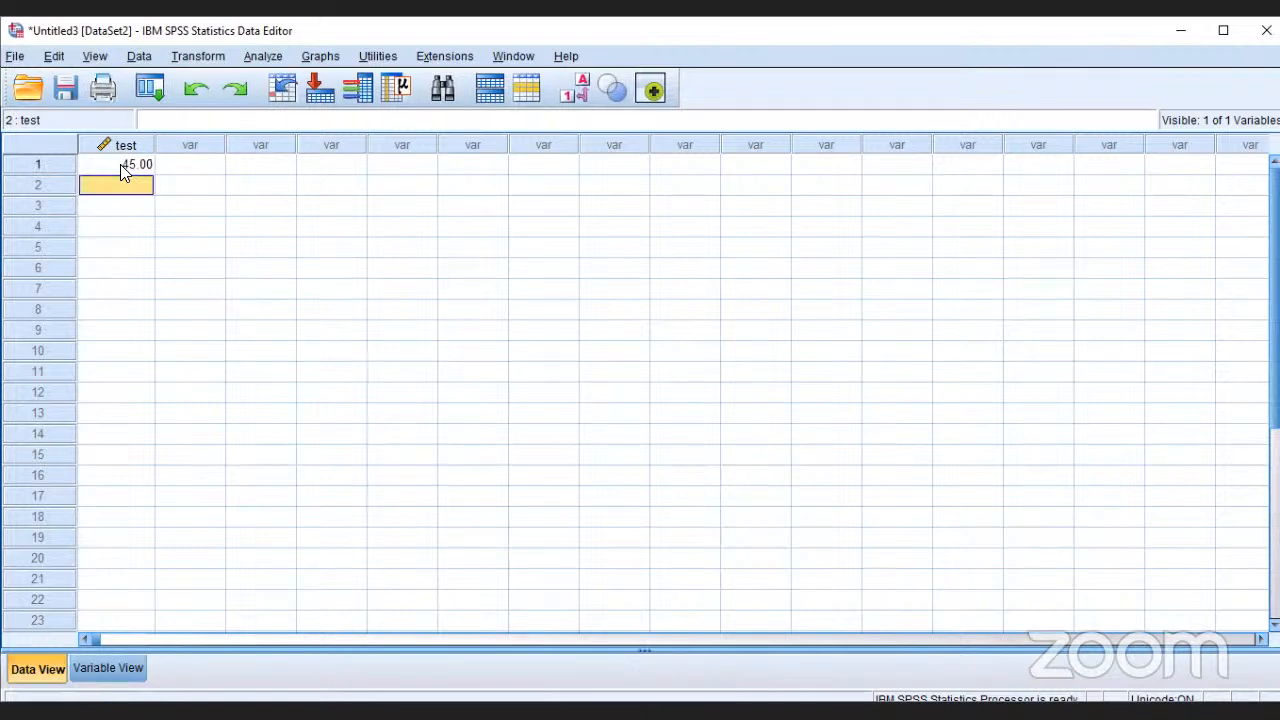
text(50)
key(Return)
text(40)
key(Return)
text(35)
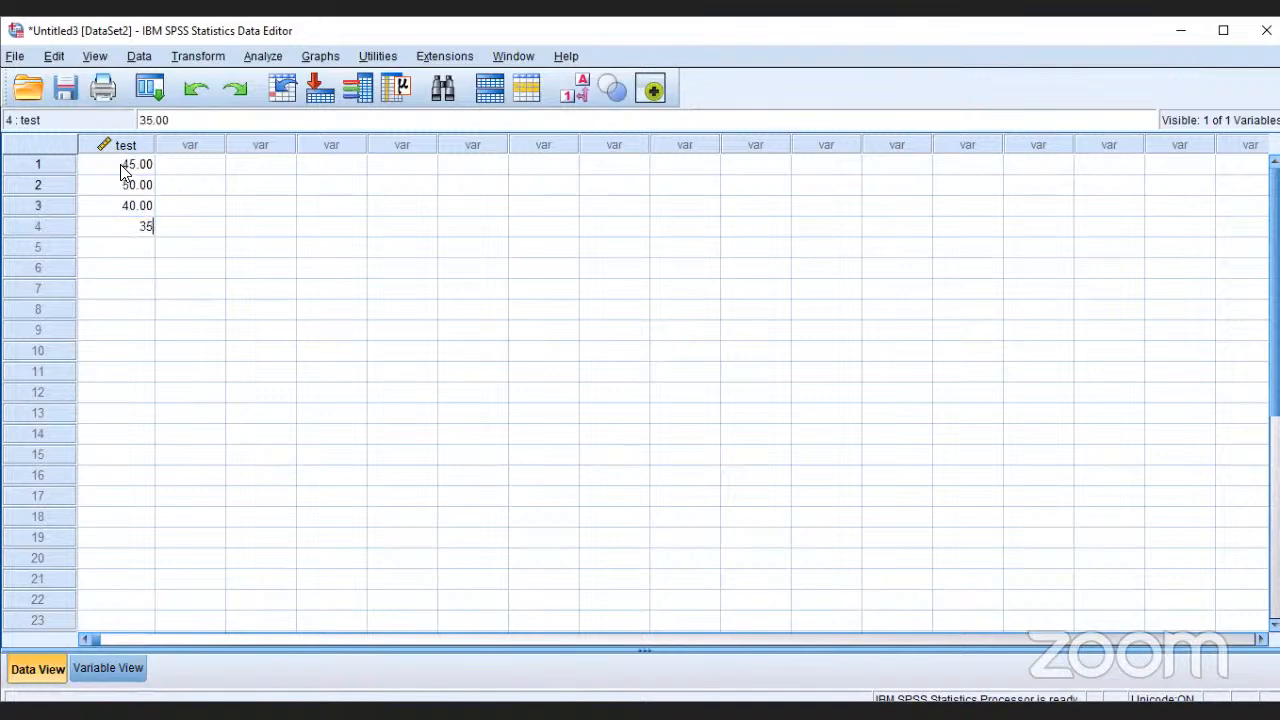
key(Return)
text(30)
key(Return)
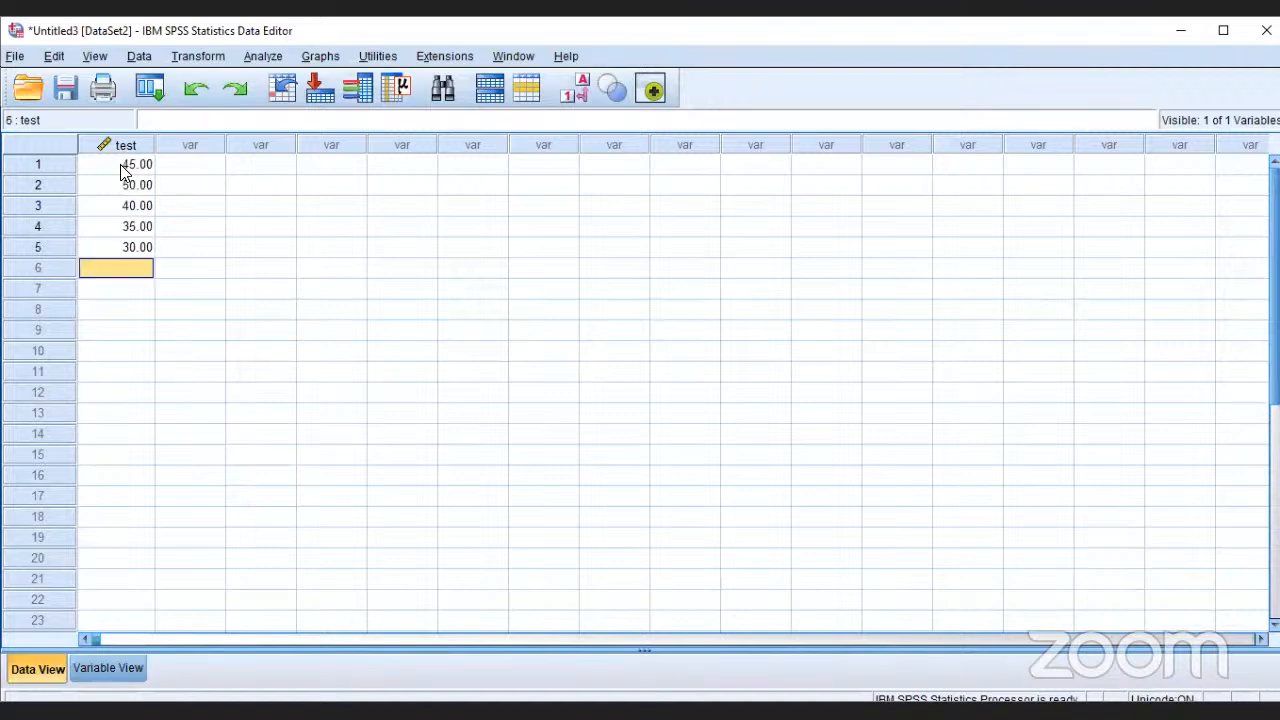
Step: Enter the test values 30 and 25 for cases 6 and 7
text(2)
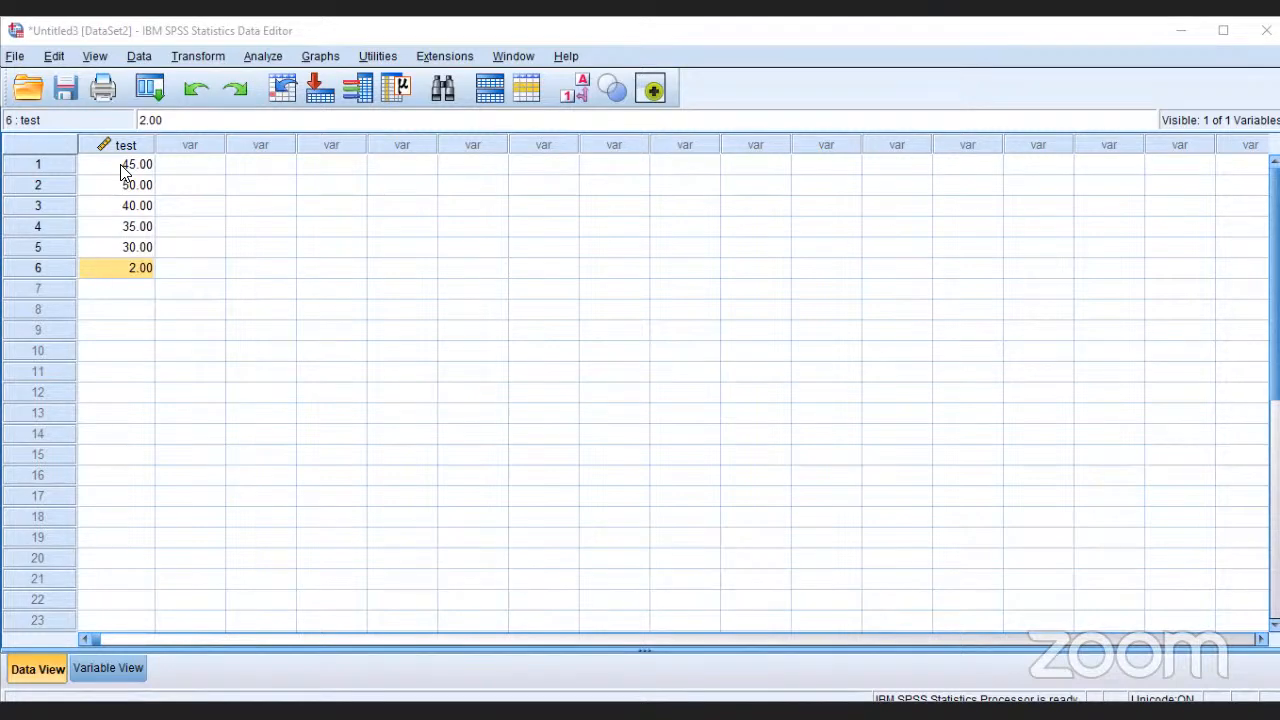
text(3)
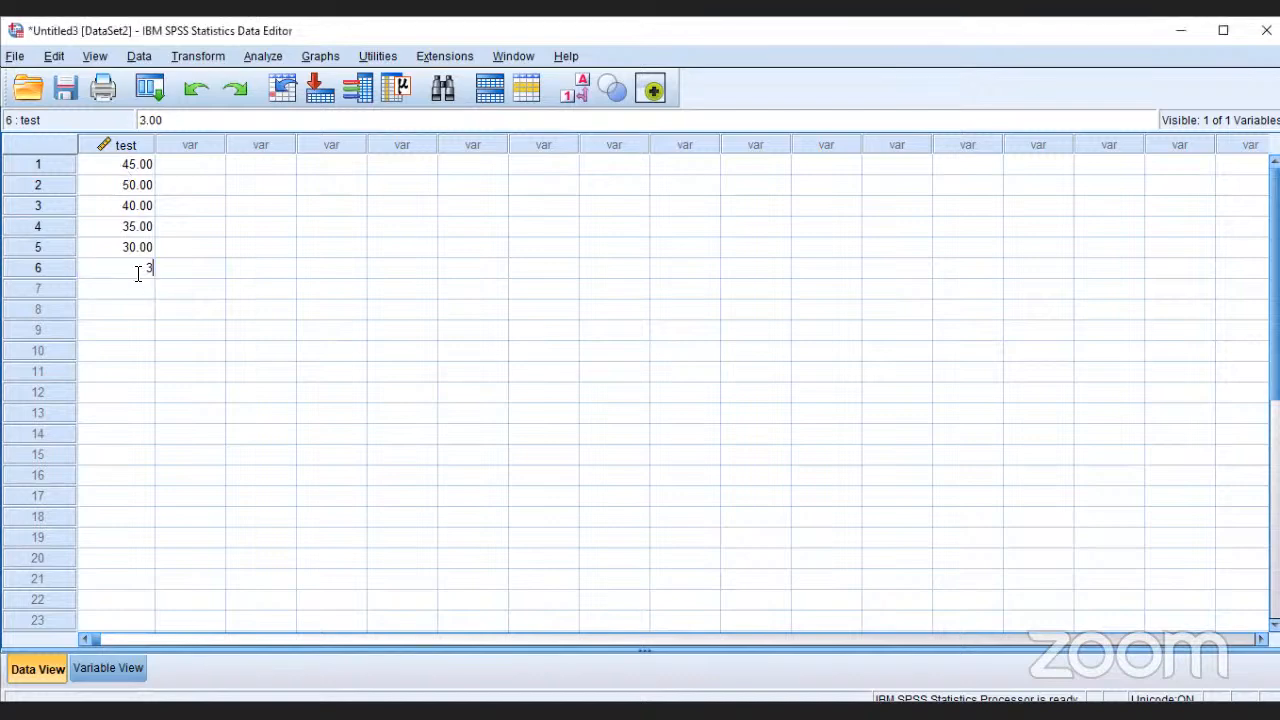
text(0)
key(Return)
text(25)
key(Return)
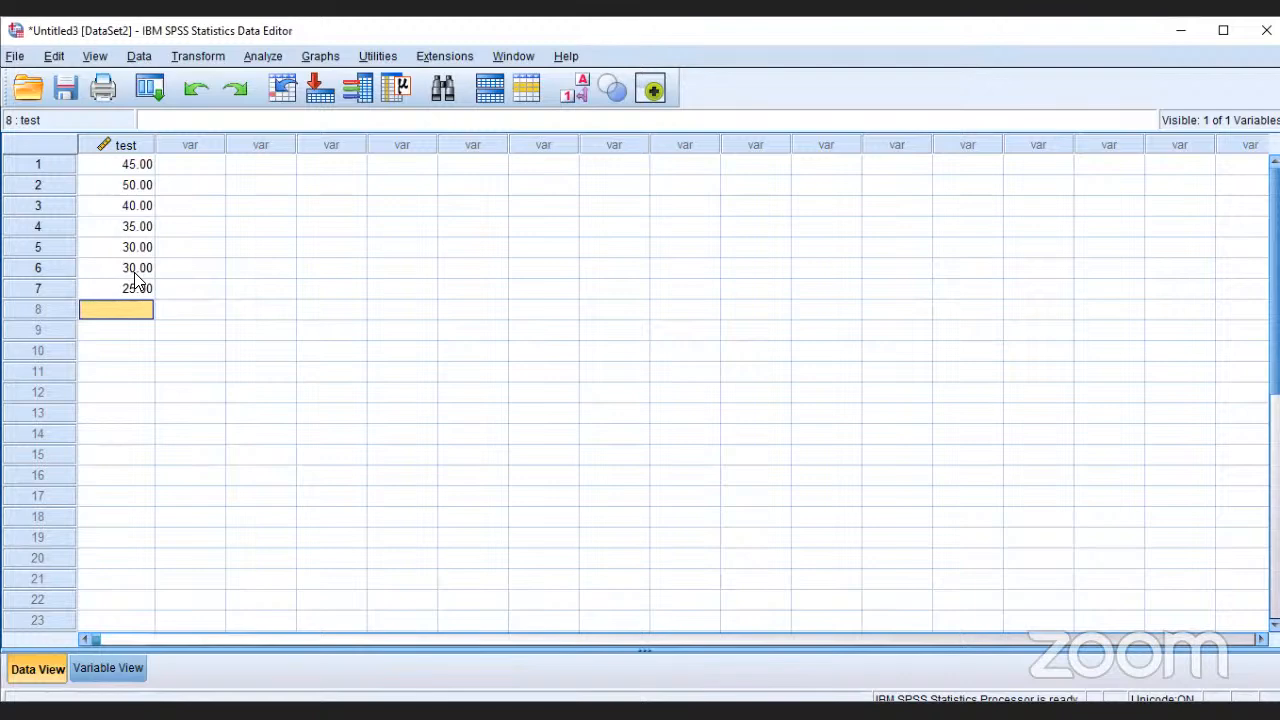
Step: Enter the test values 23, 24 and 20 for cases 8 to 10
text(2)
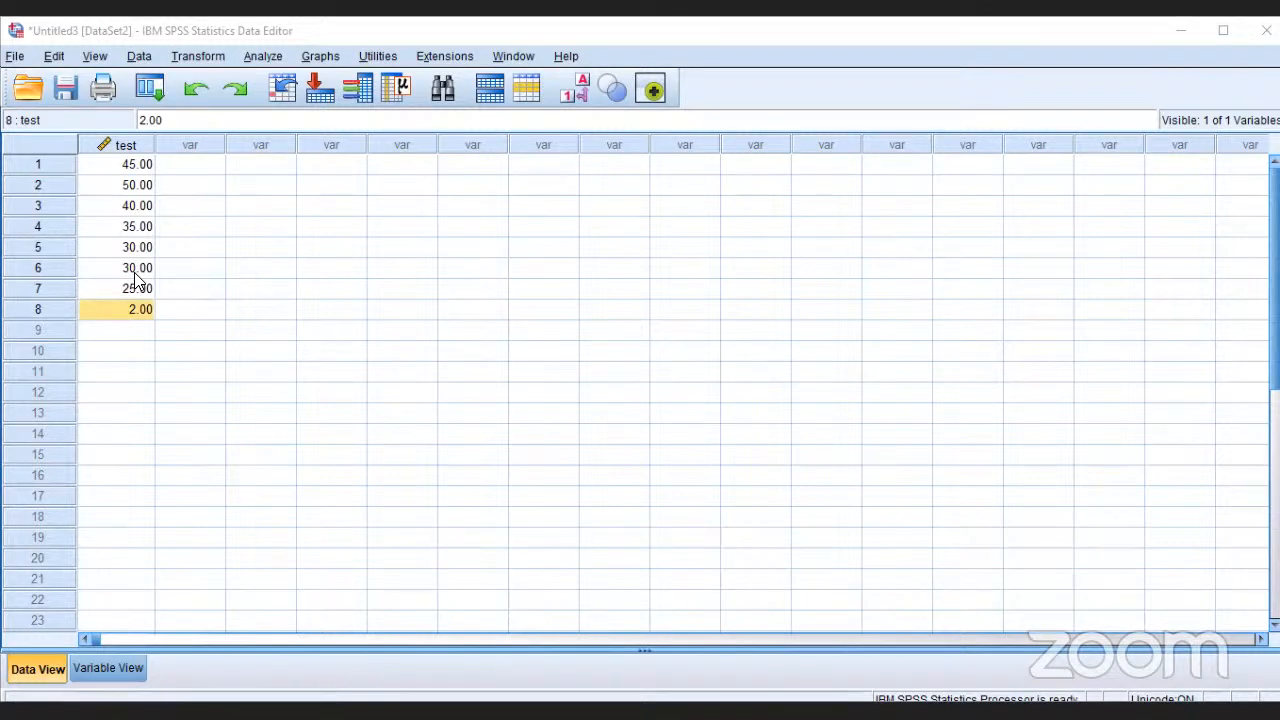
click(138, 306)
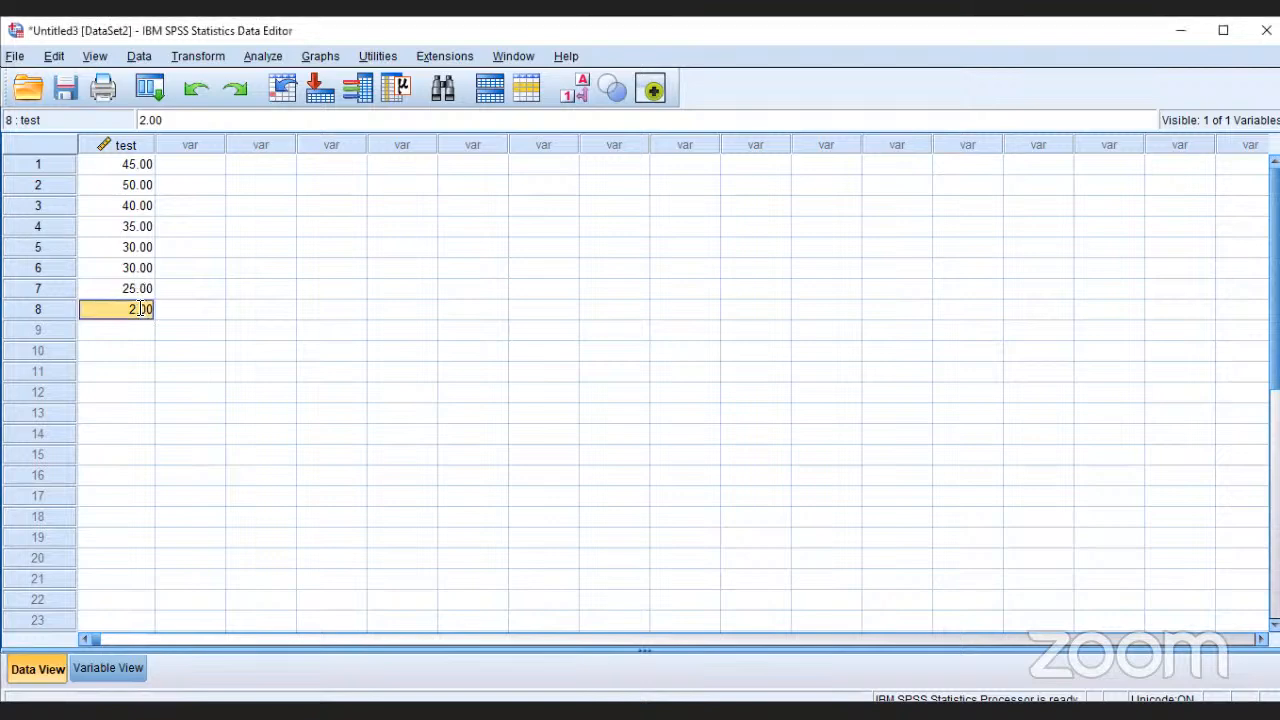
double_click(138, 306)
text(3)
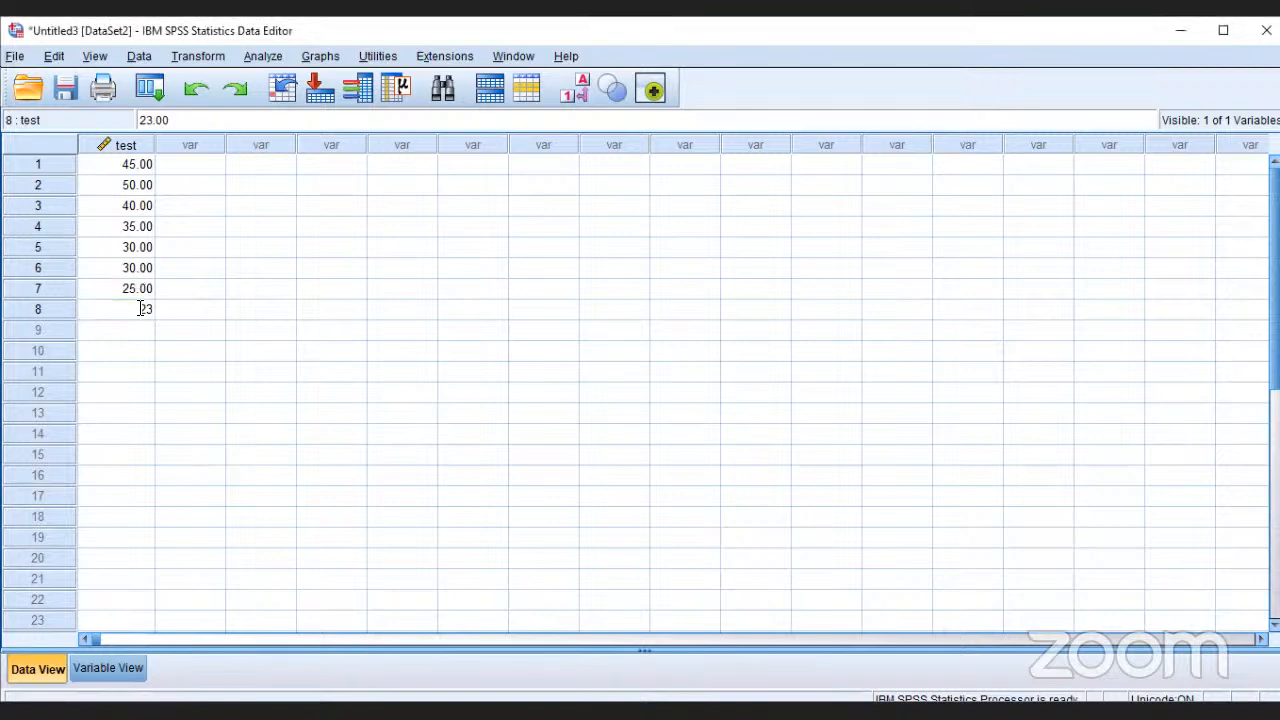
key(Return)
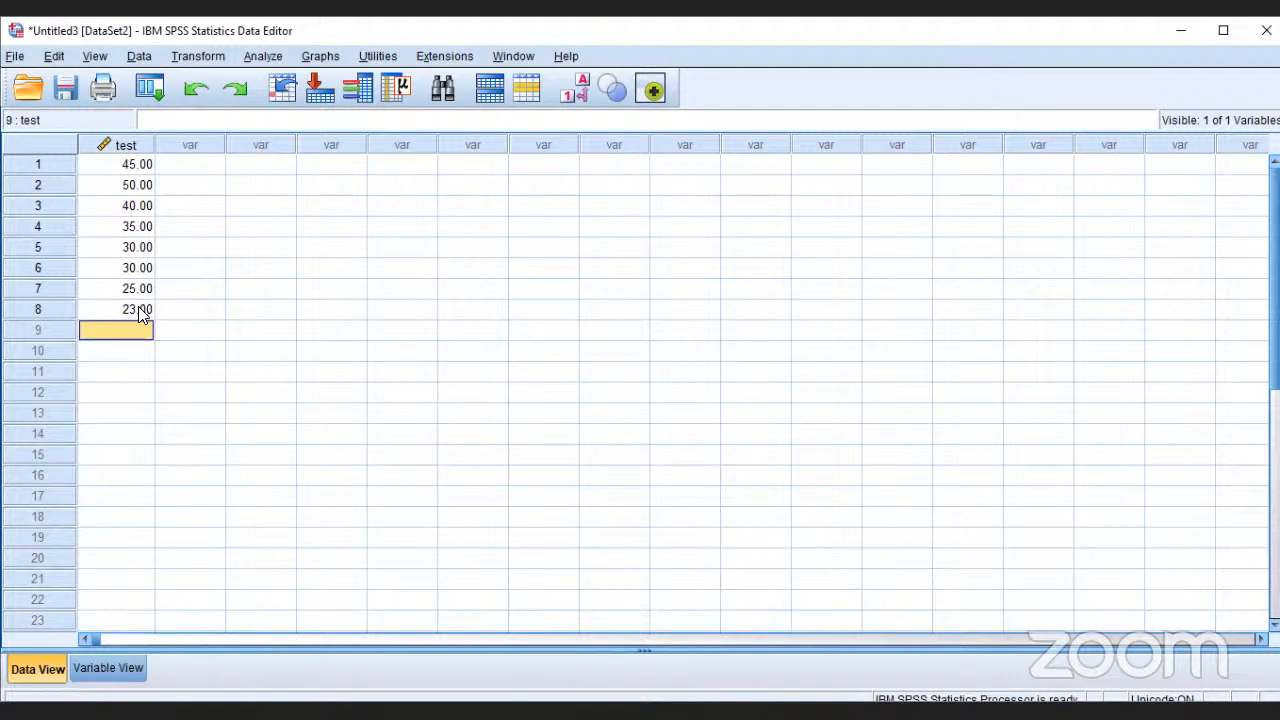
text(24)
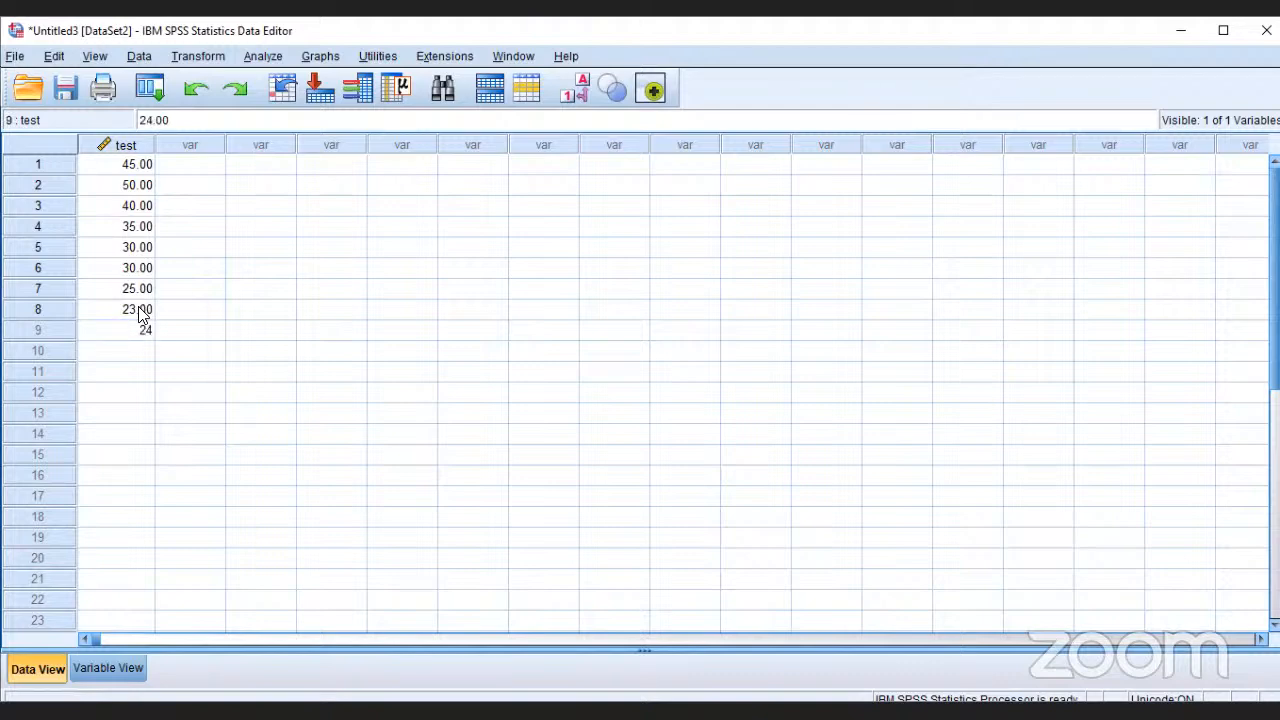
key(Return)
text(20)
key(Return)
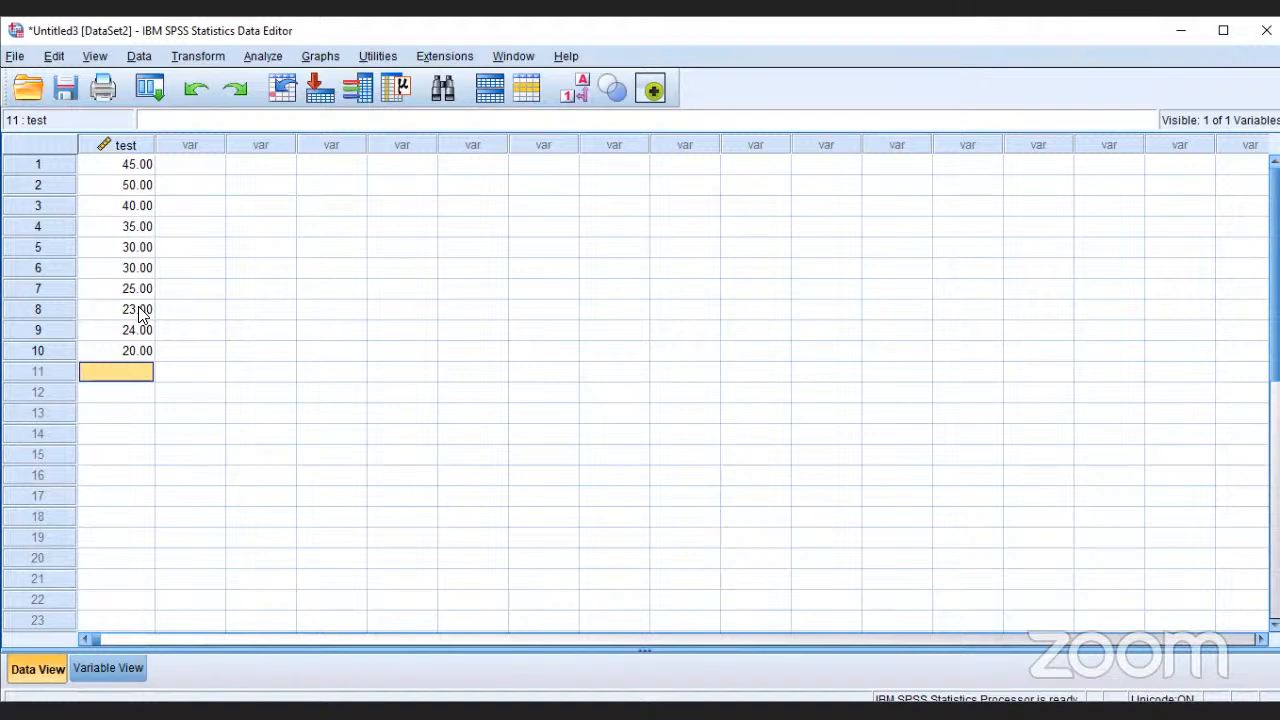
click(278, 57)
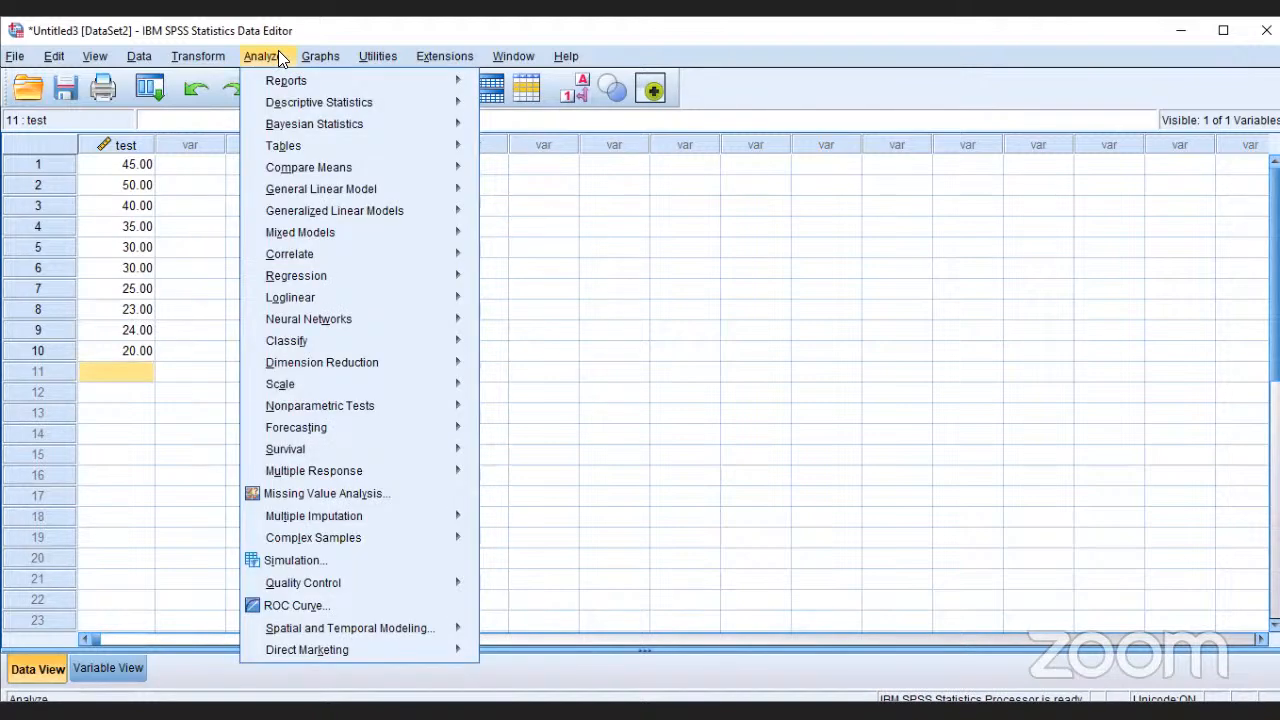
mouse_move(347, 160)
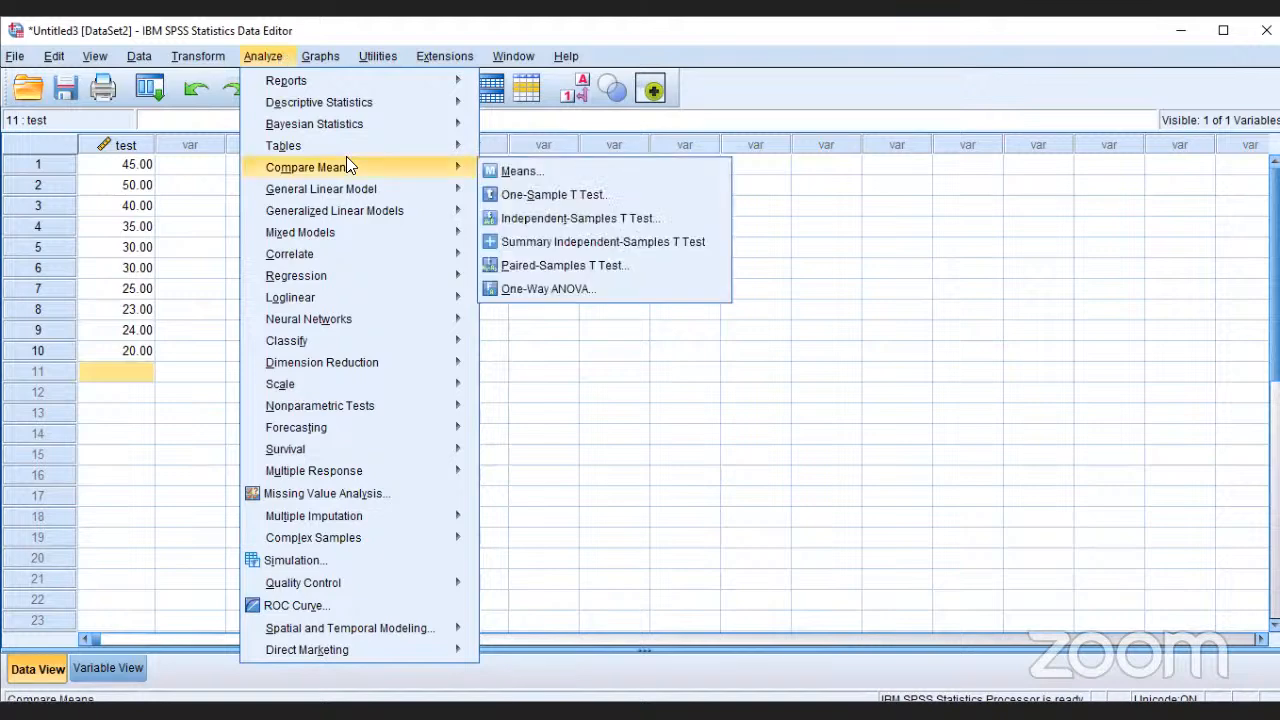
click(697, 410)
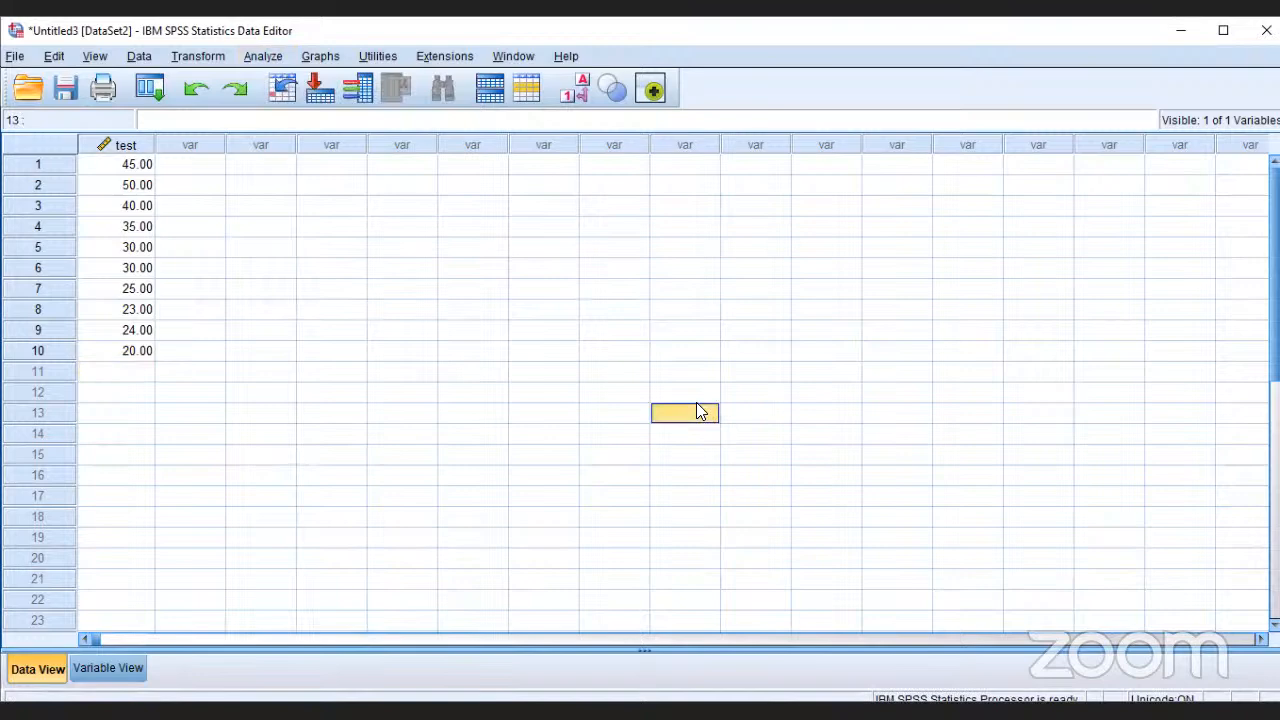
Step: Add a second variable named sex below test in the variable definitions
click(203, 166)
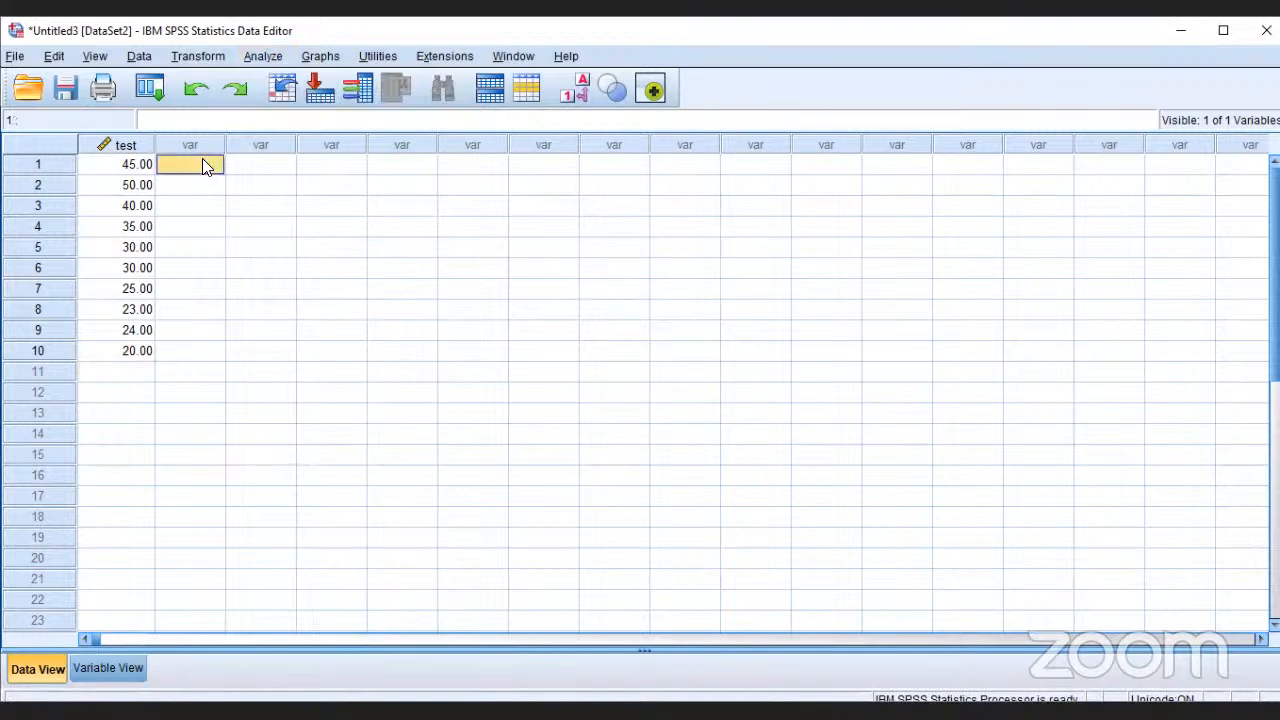
key(ctrl+t)
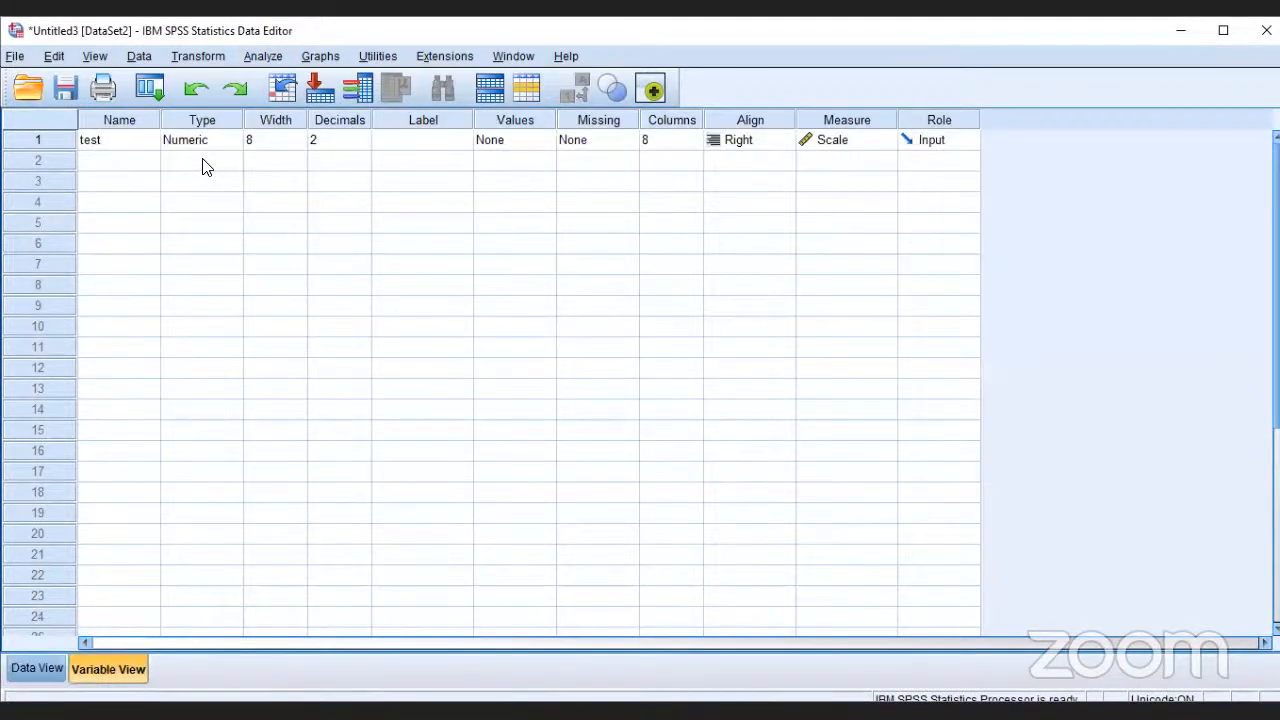
click(66, 164)
click(131, 168)
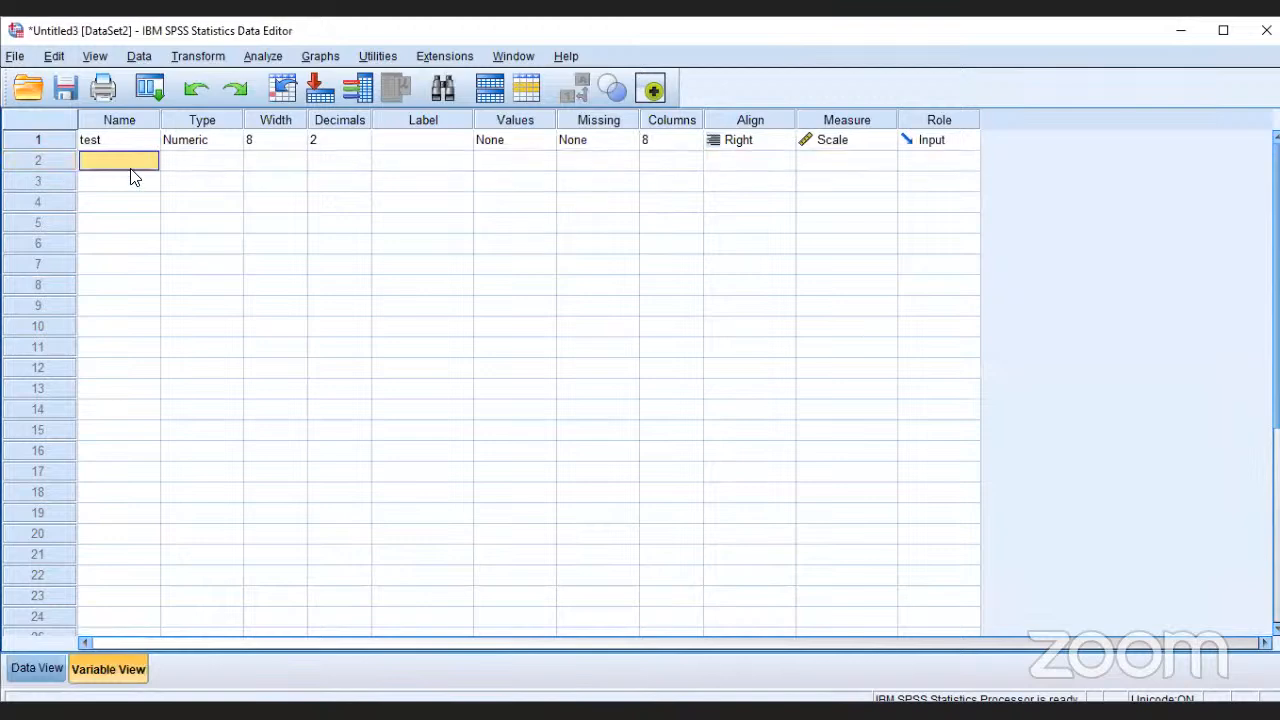
text(sex)
click(305, 244)
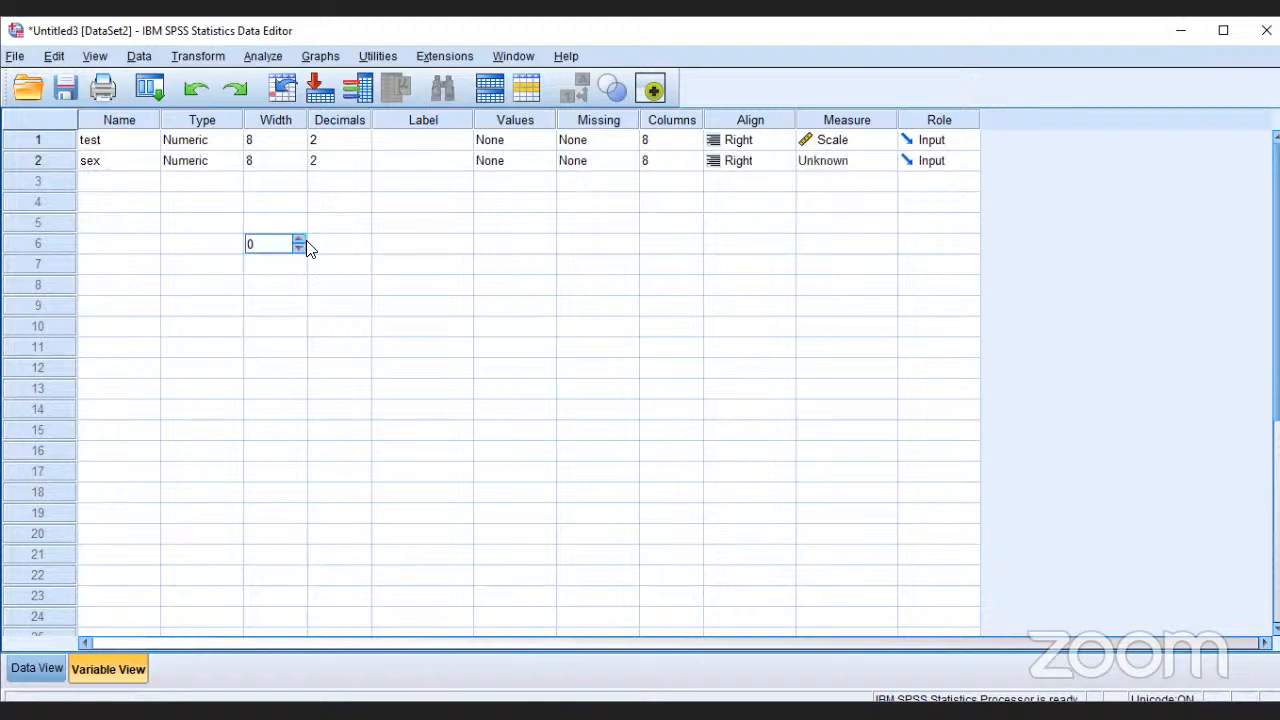
Step: Set the measurement level of the variable sex to Nominal
click(875, 150)
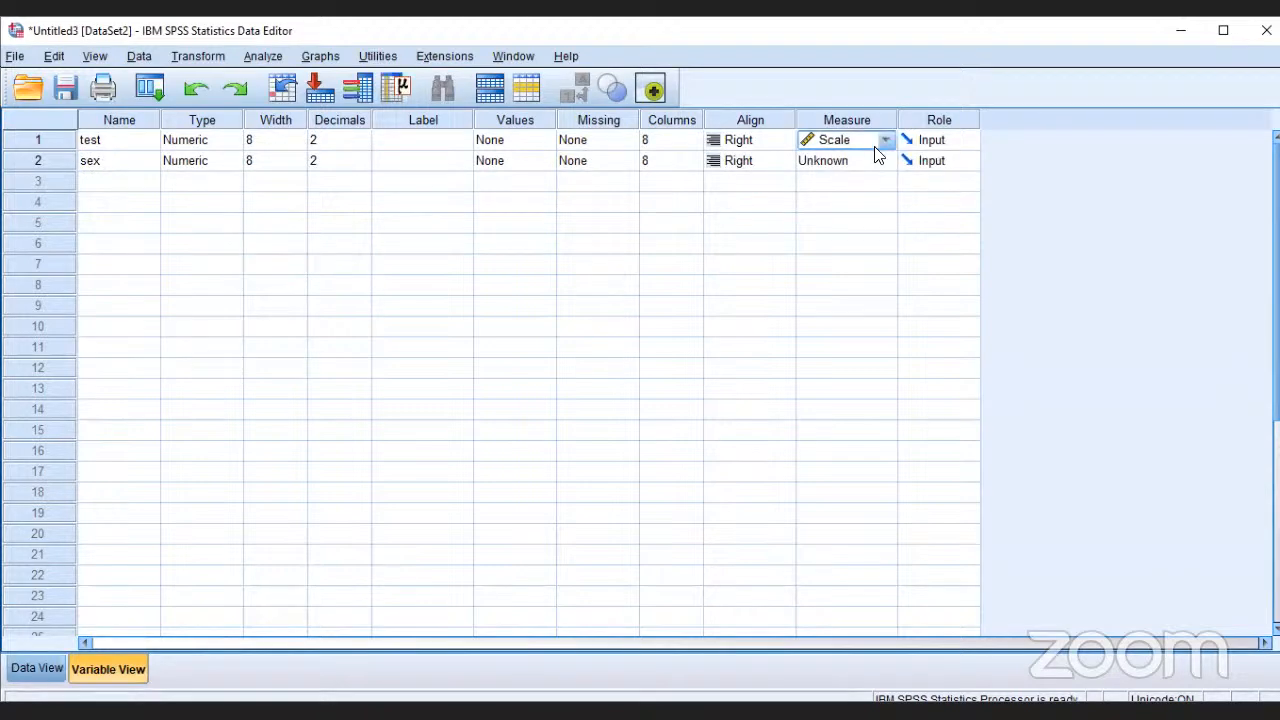
click(869, 164)
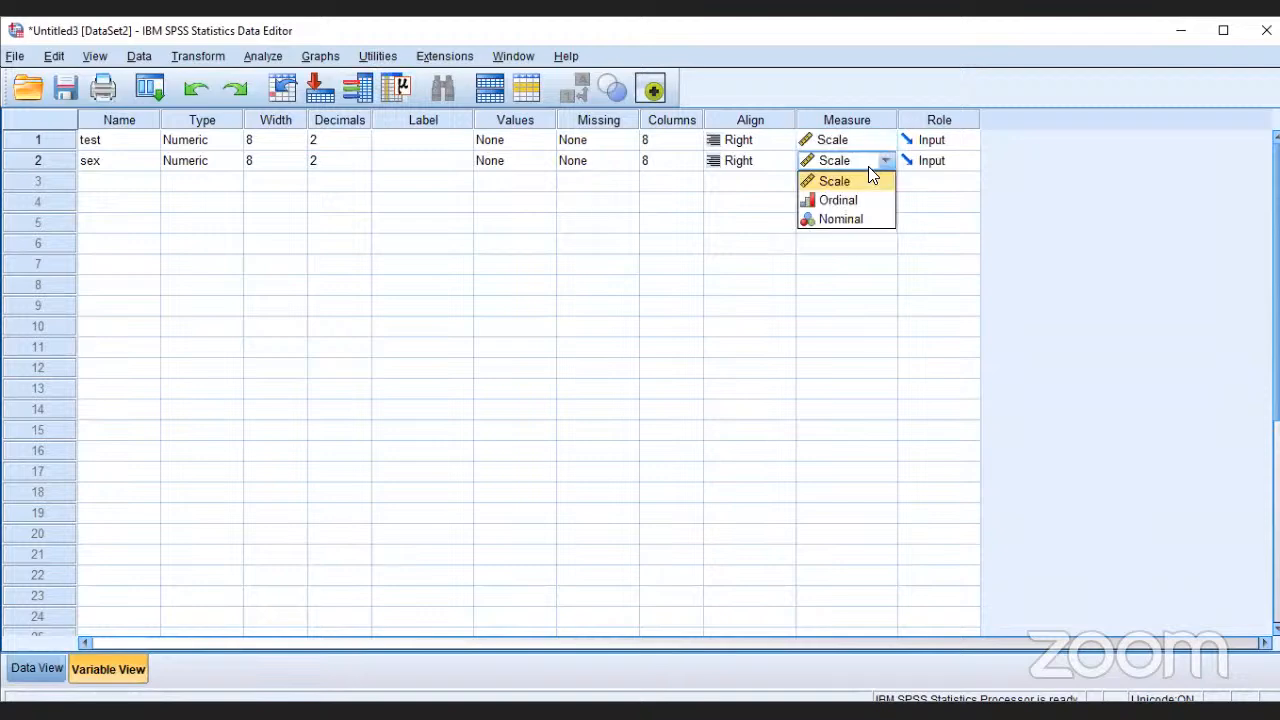
click(870, 219)
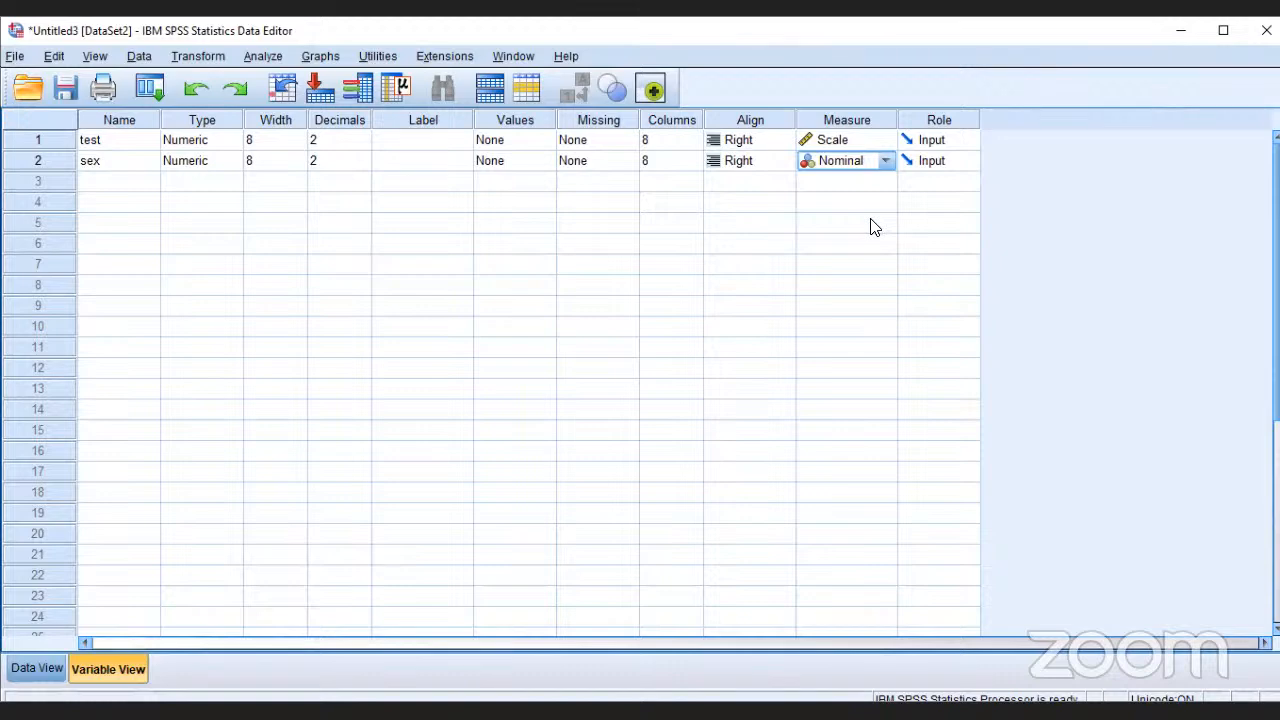
Step: Define a value label for the variable sex that assigns "female" to the value 1
click(522, 119)
click(510, 264)
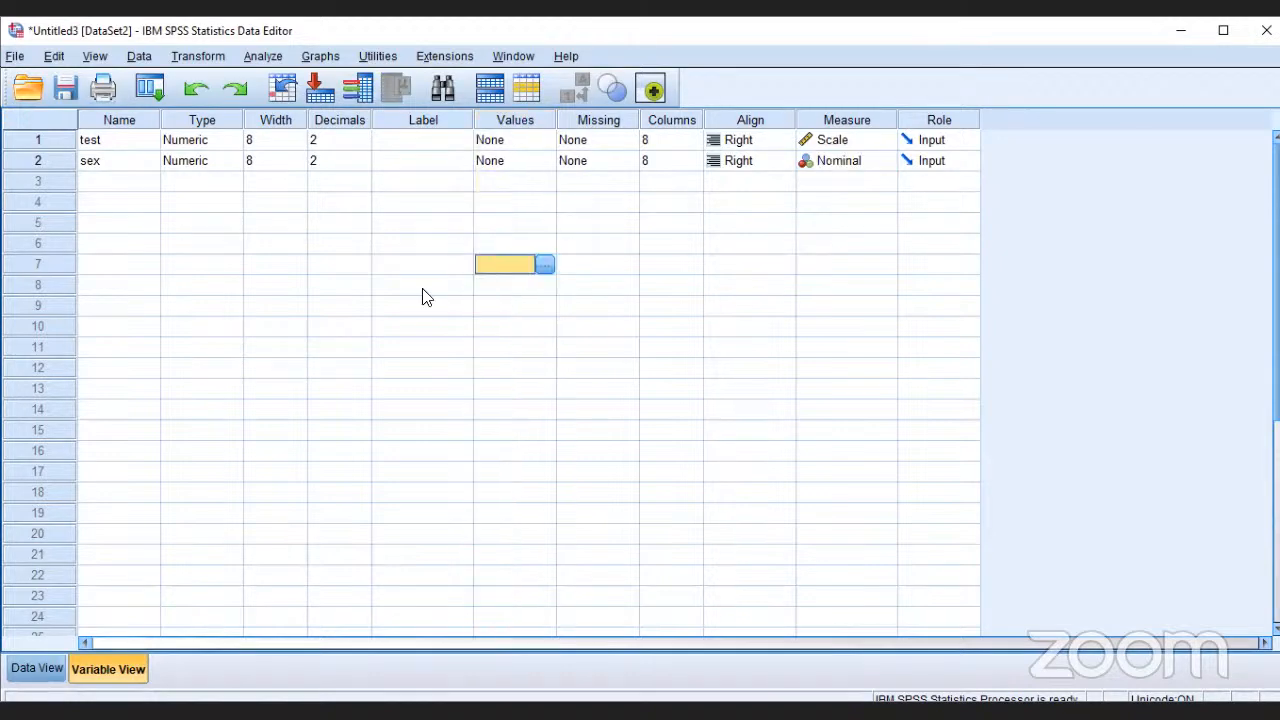
click(523, 162)
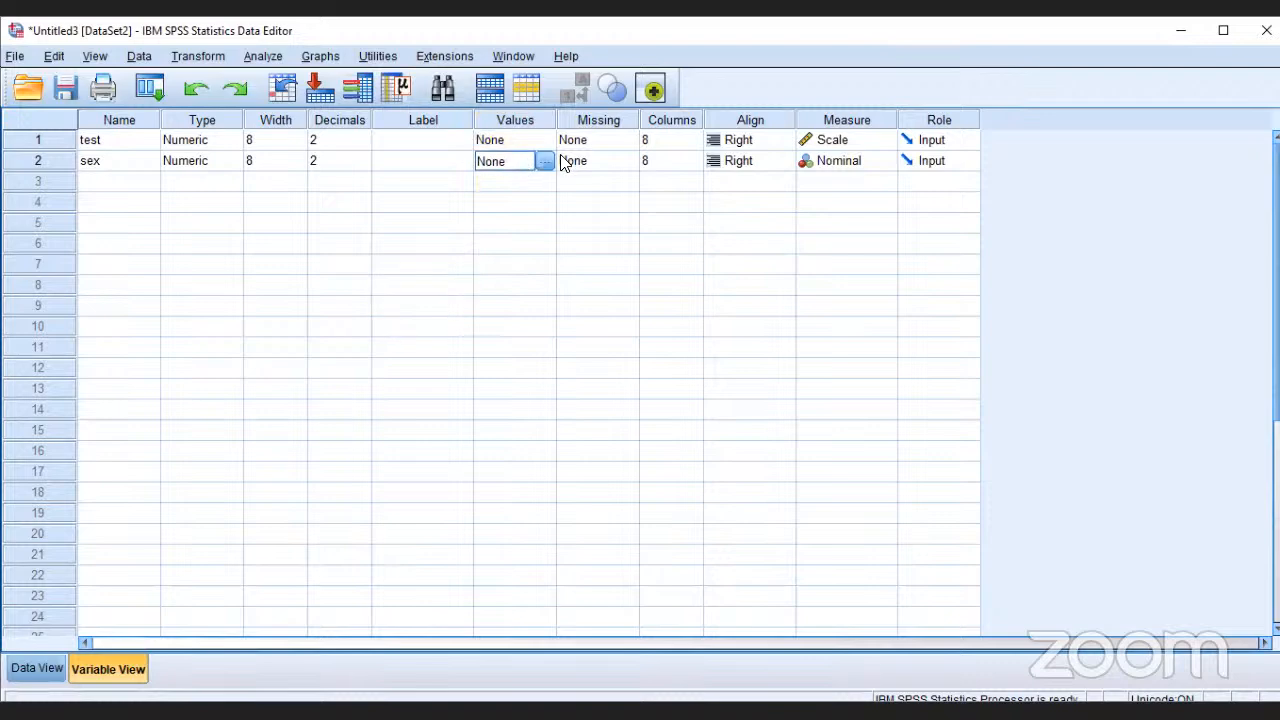
click(562, 164)
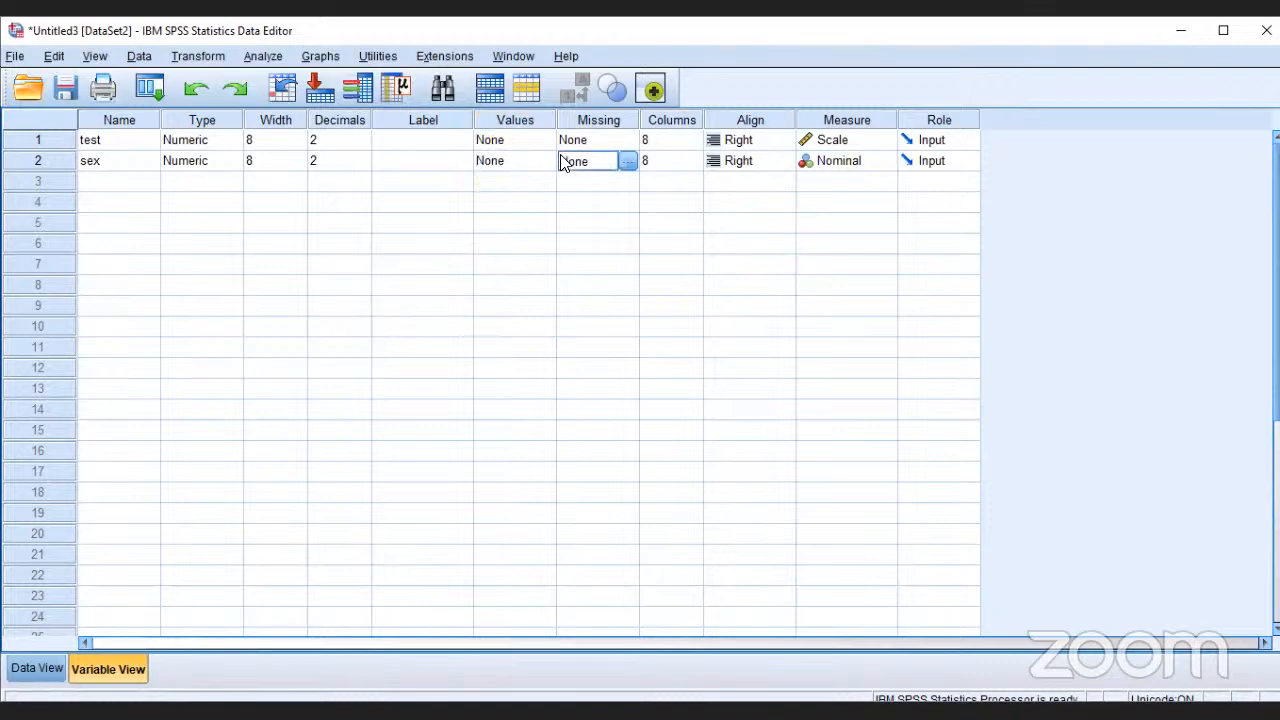
click(521, 166)
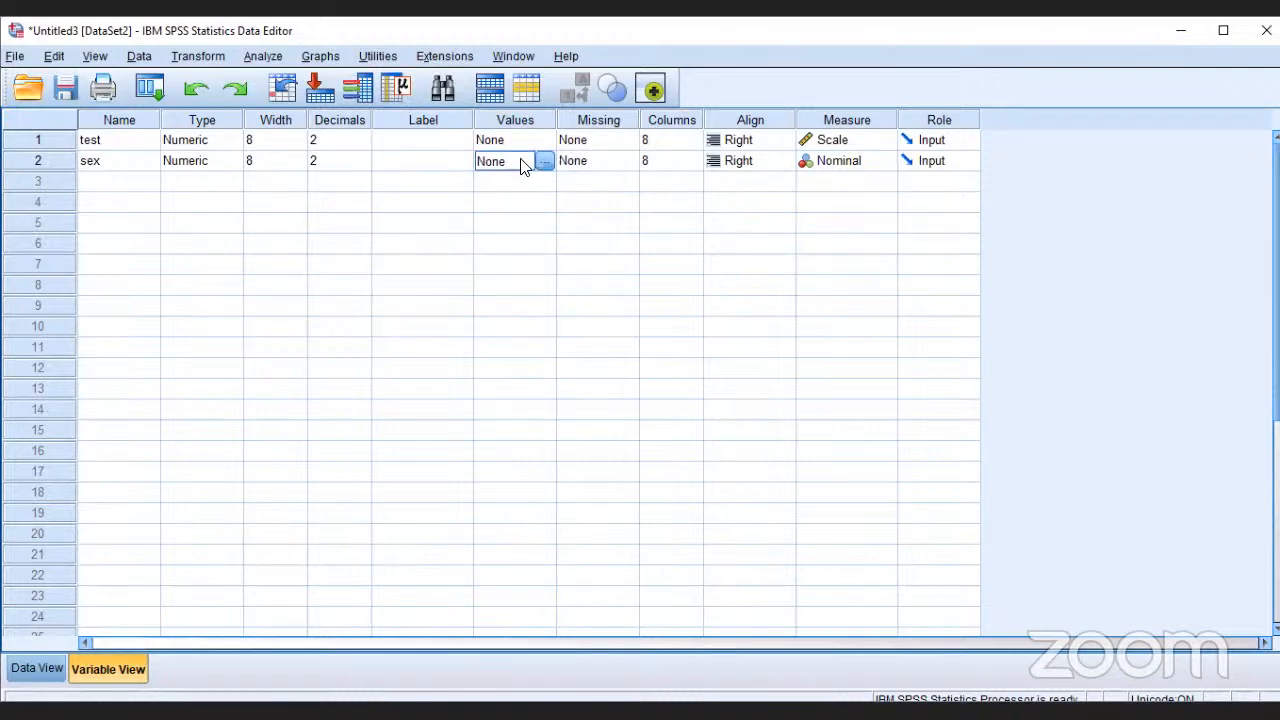
click(544, 161)
text(1)
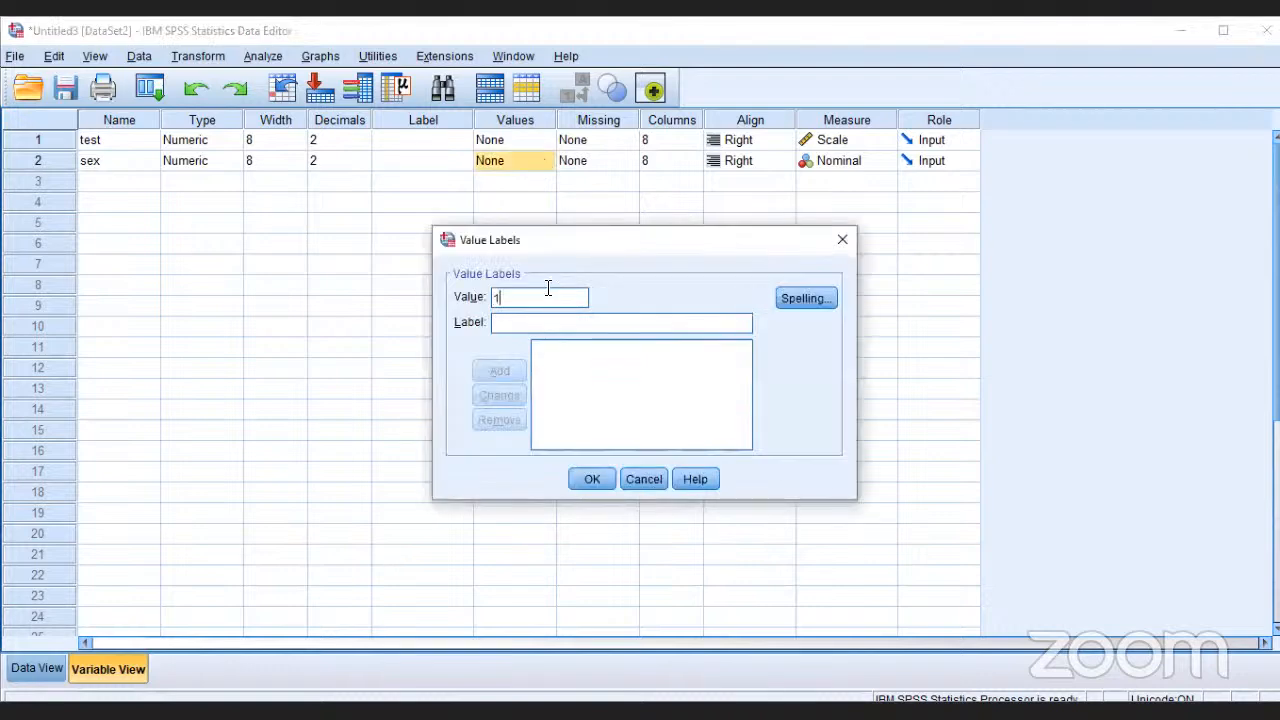
click(550, 321)
text(fe)
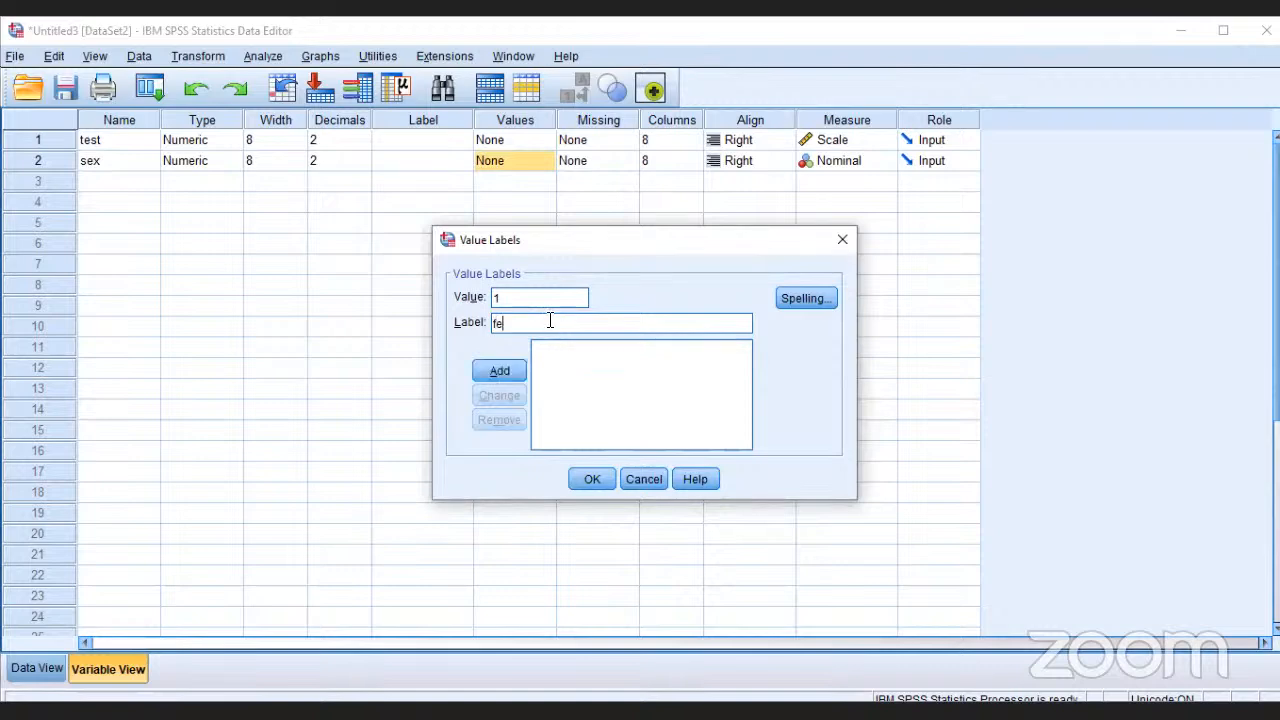
text(male)
click(516, 374)
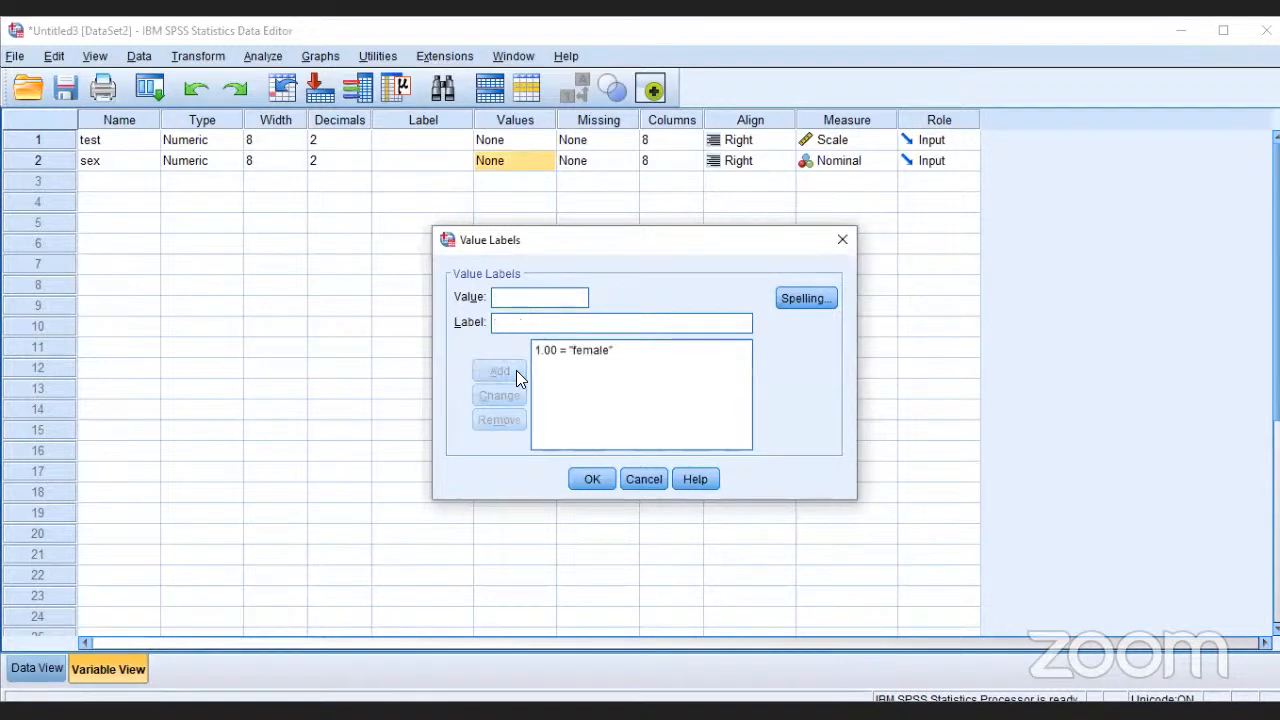
click(593, 480)
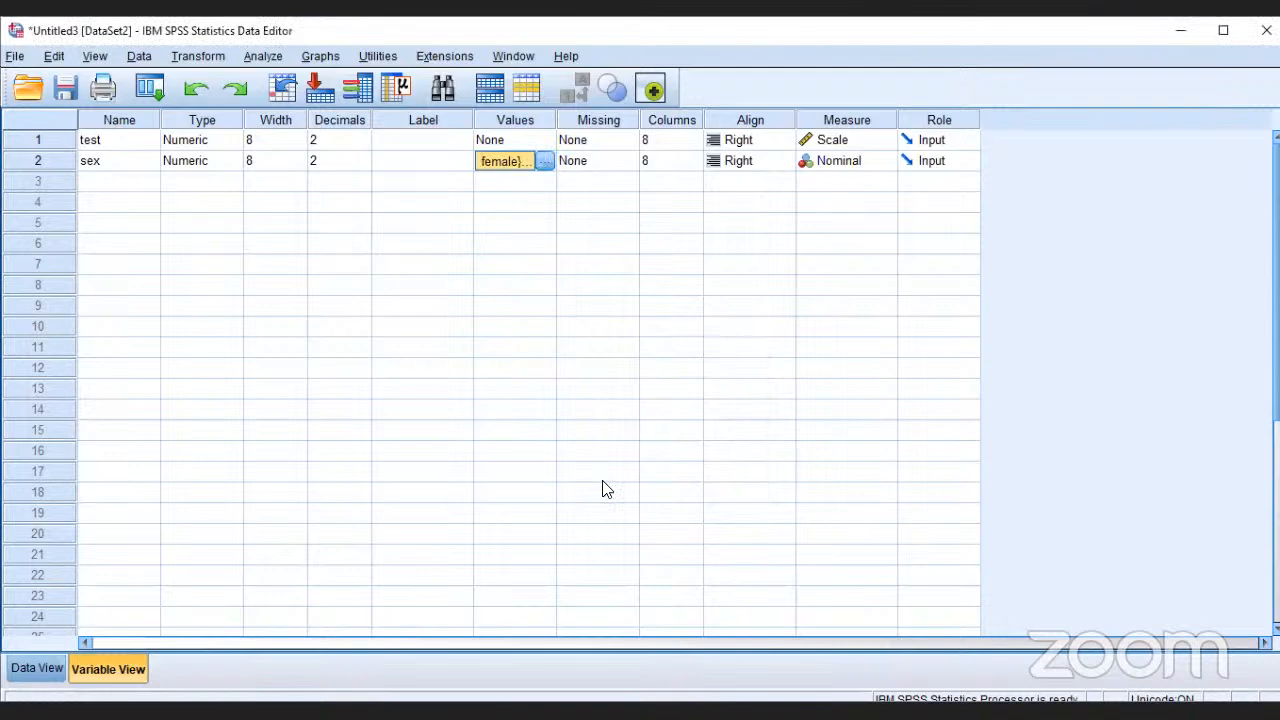
Step: Add a second value label for the variable sex that assigns "male" to the value 2
click(544, 160)
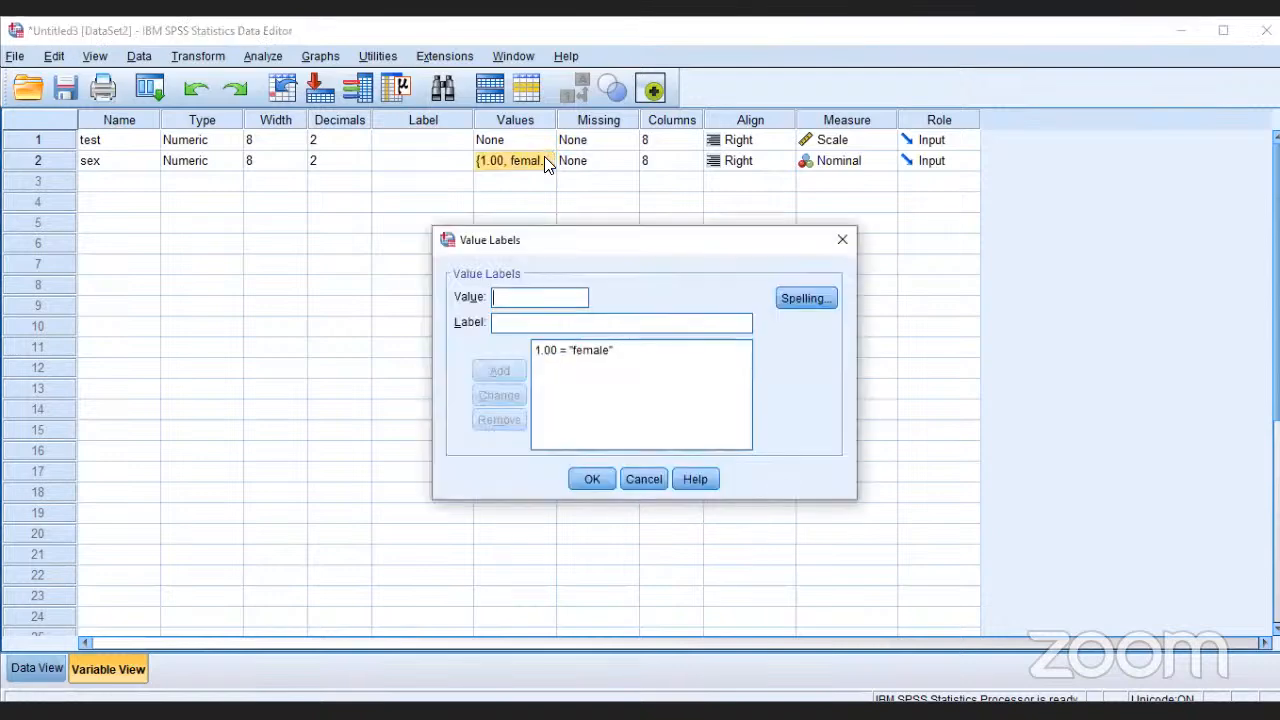
text(2)
key(Tab)
text(male)
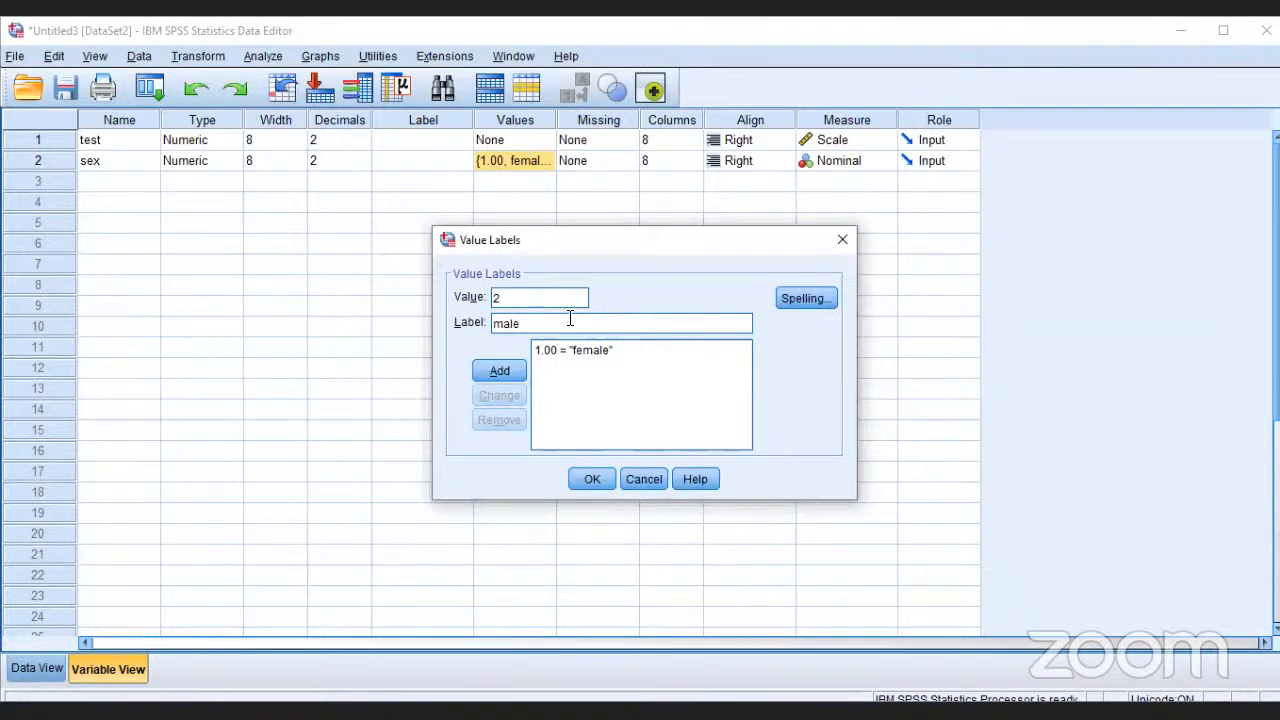
key(Return)
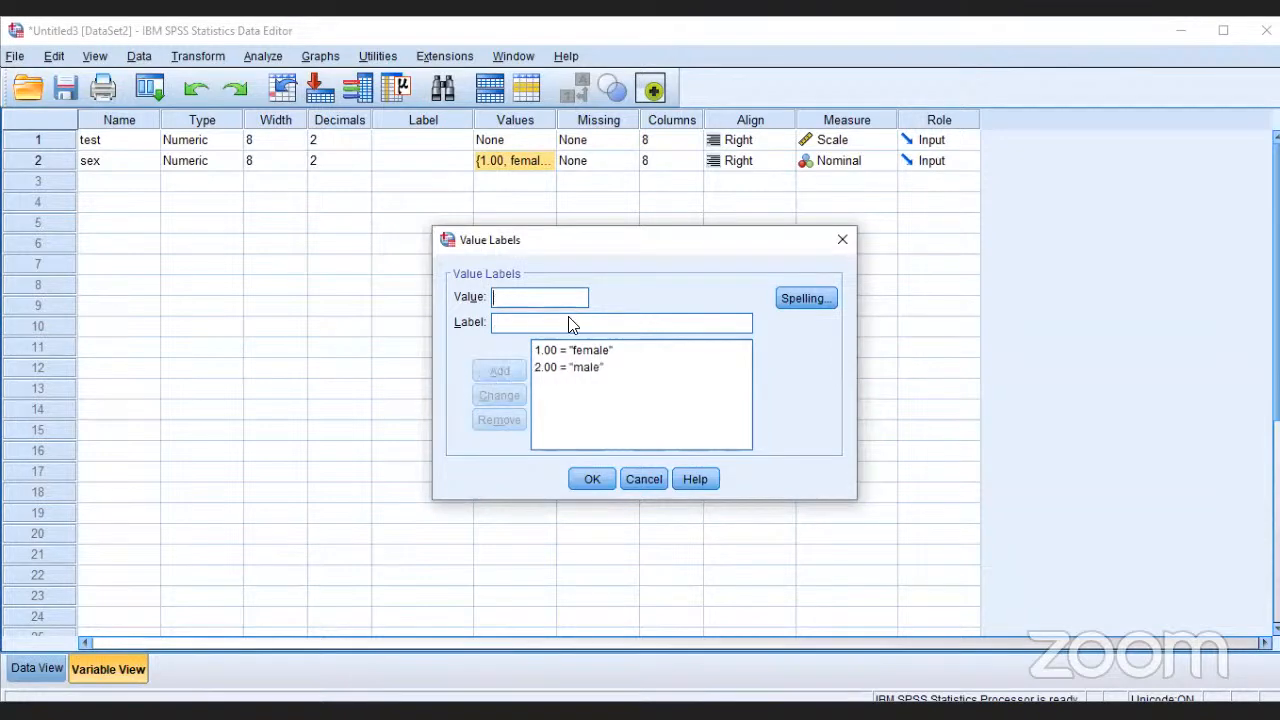
click(604, 480)
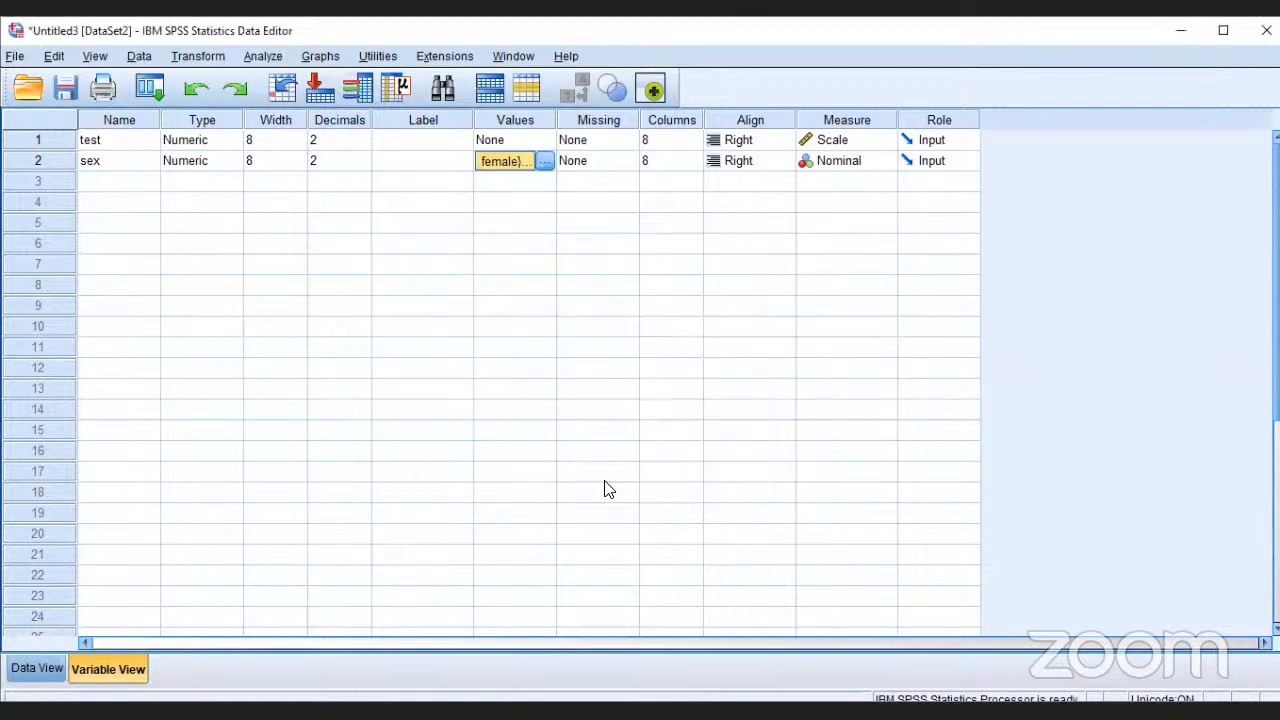
Step: Run a Means comparison with test as the dependent variable and sex as the independent variable
click(268, 56)
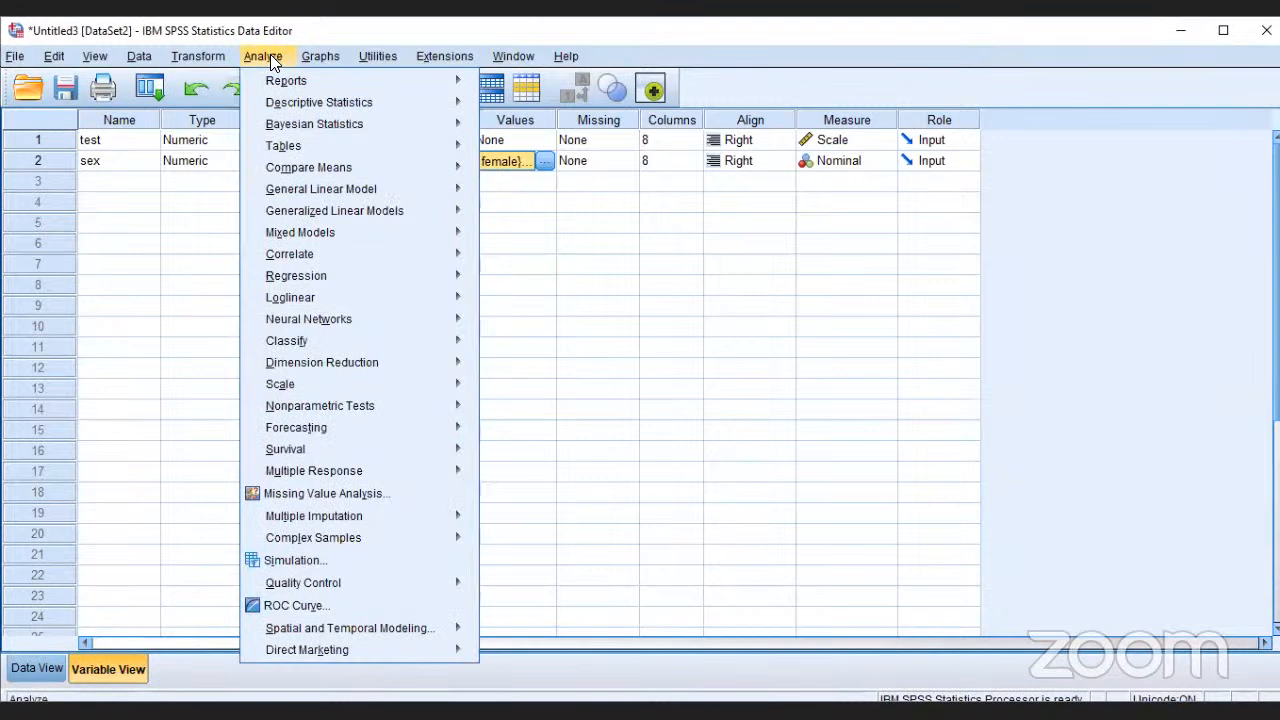
mouse_move(332, 166)
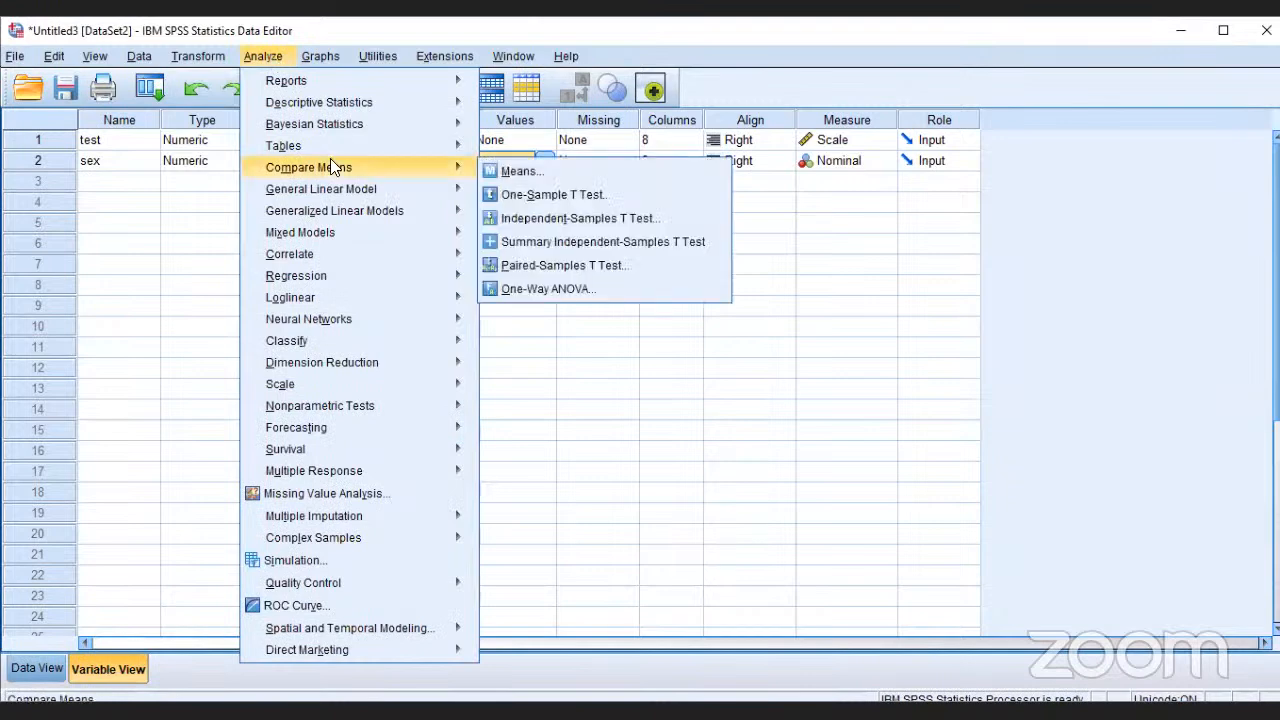
click(520, 171)
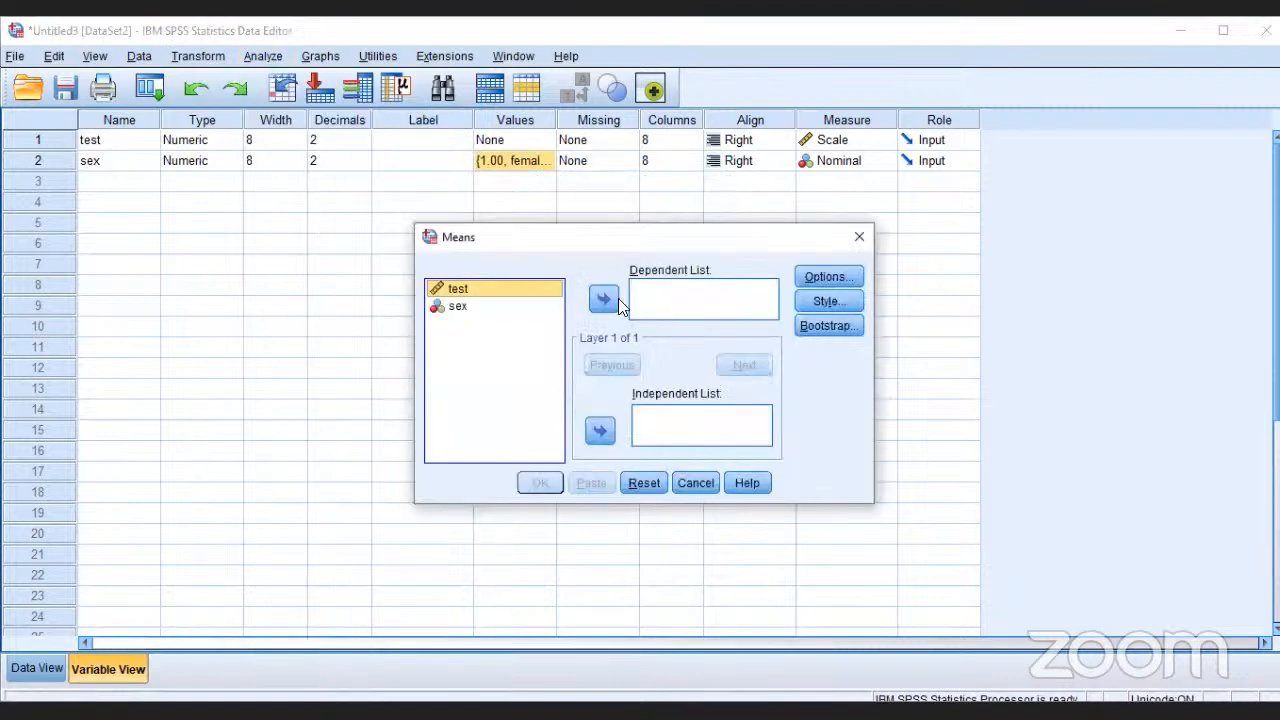
click(698, 305)
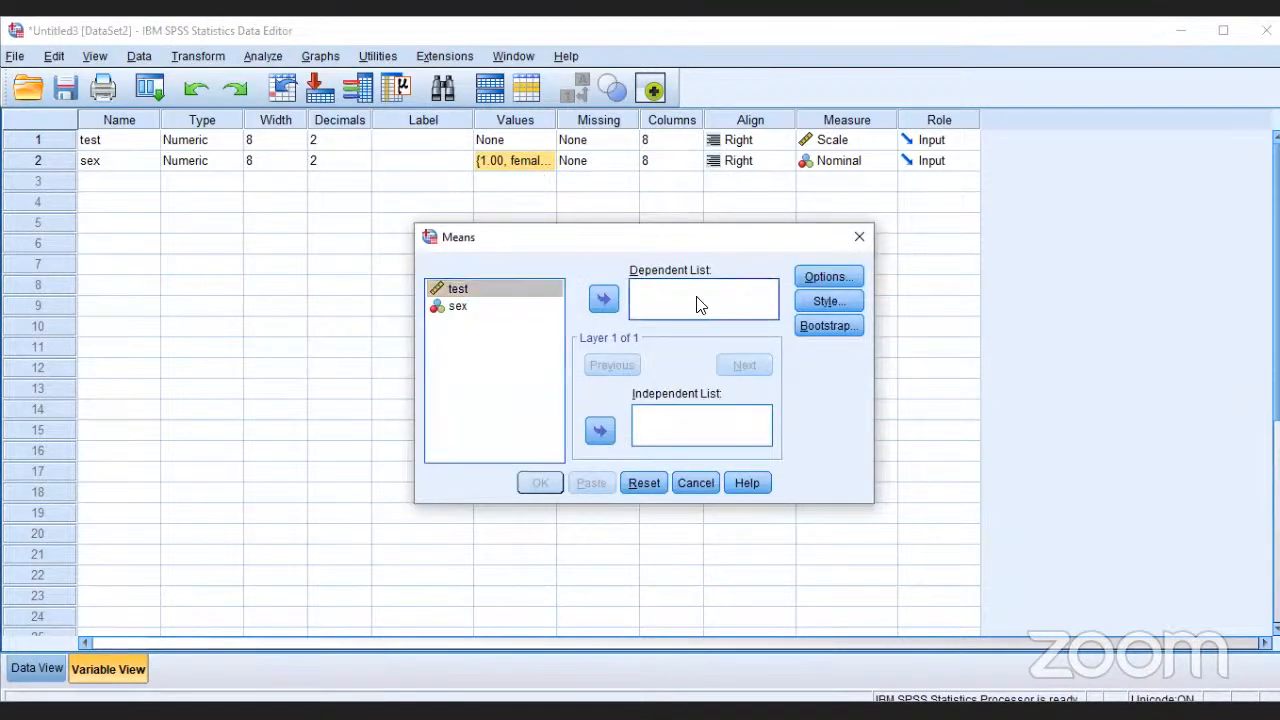
click(610, 302)
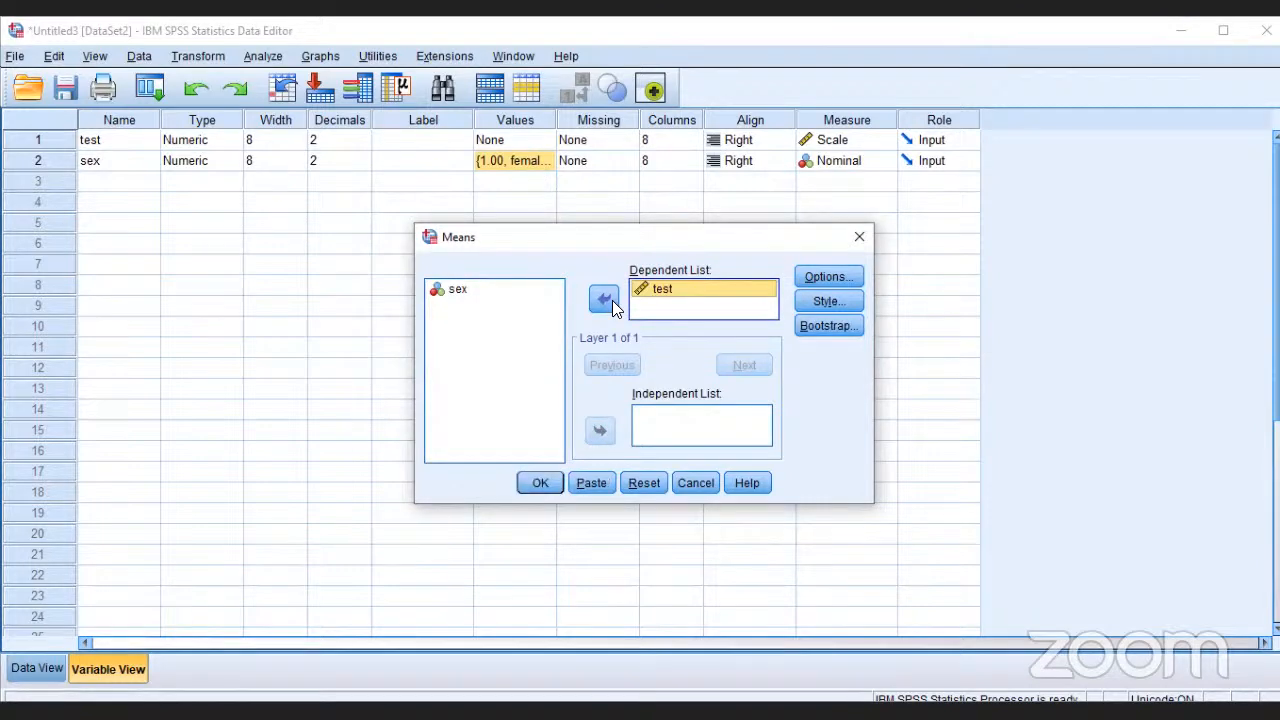
click(459, 292)
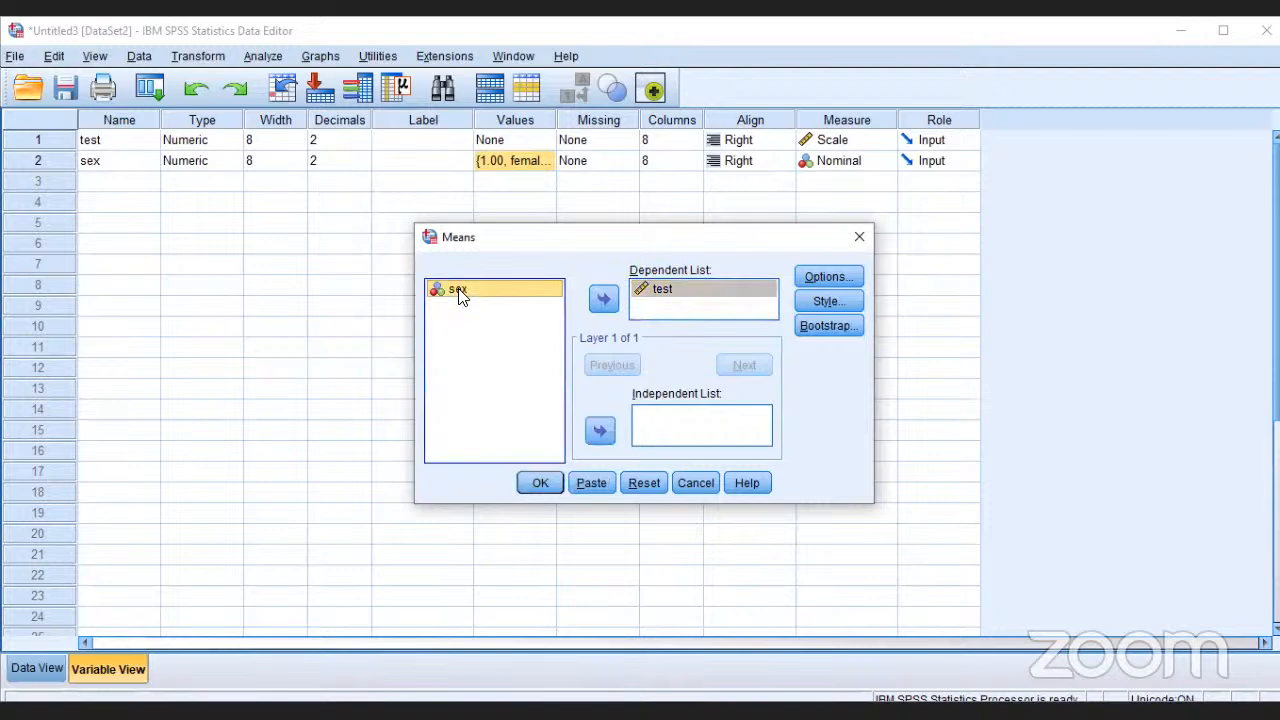
click(600, 431)
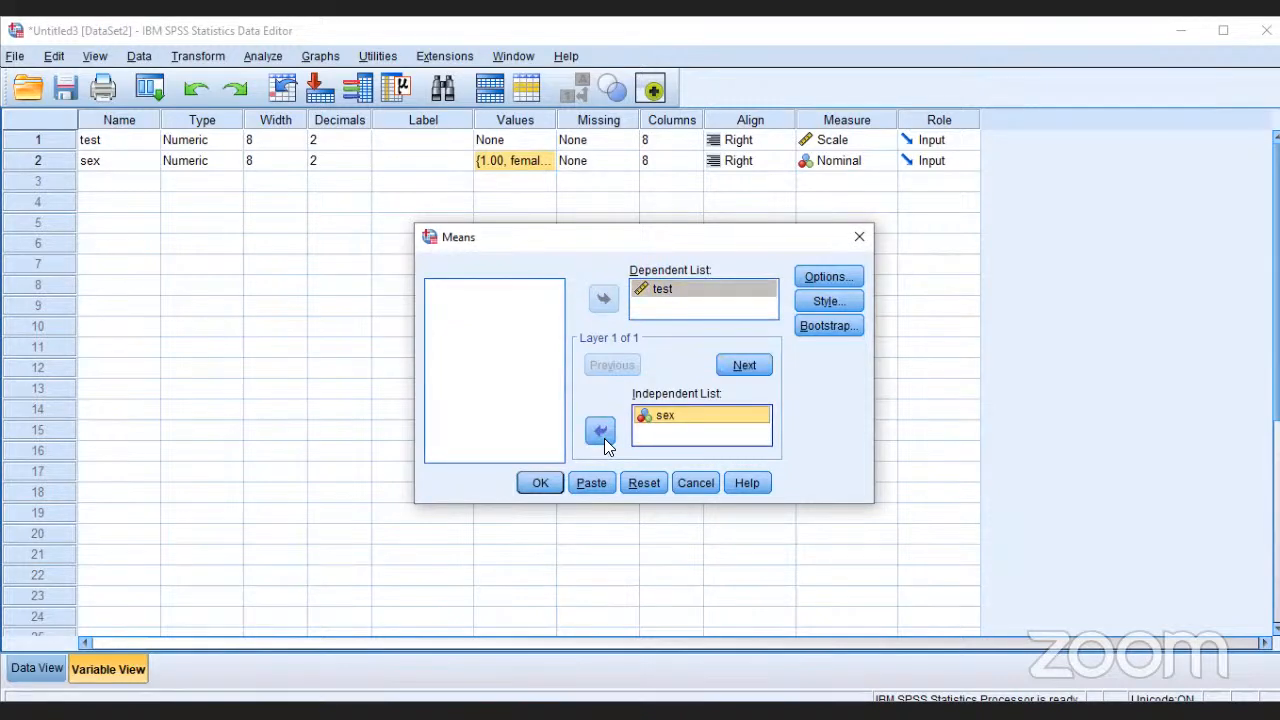
click(540, 484)
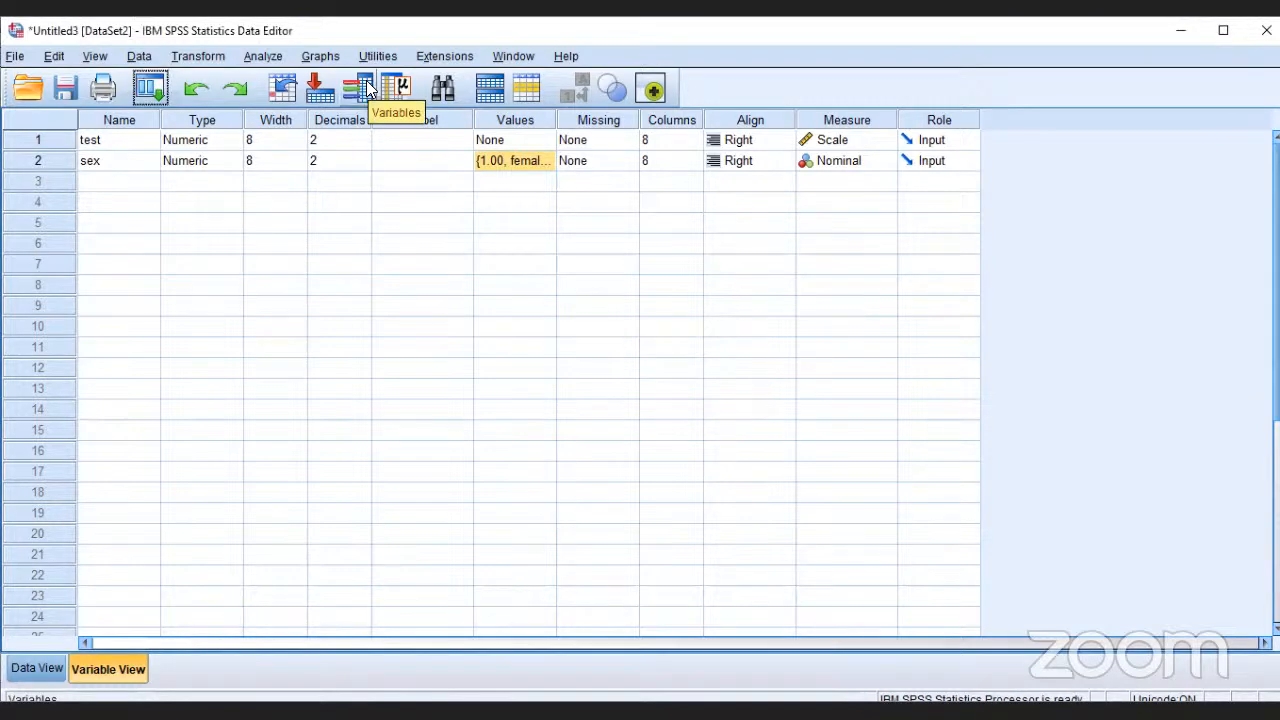
Step: Enter the sex values 1, 2, 1, 2, 1 and 2 for cases 1 to 6 in the data sheet
click(40, 680)
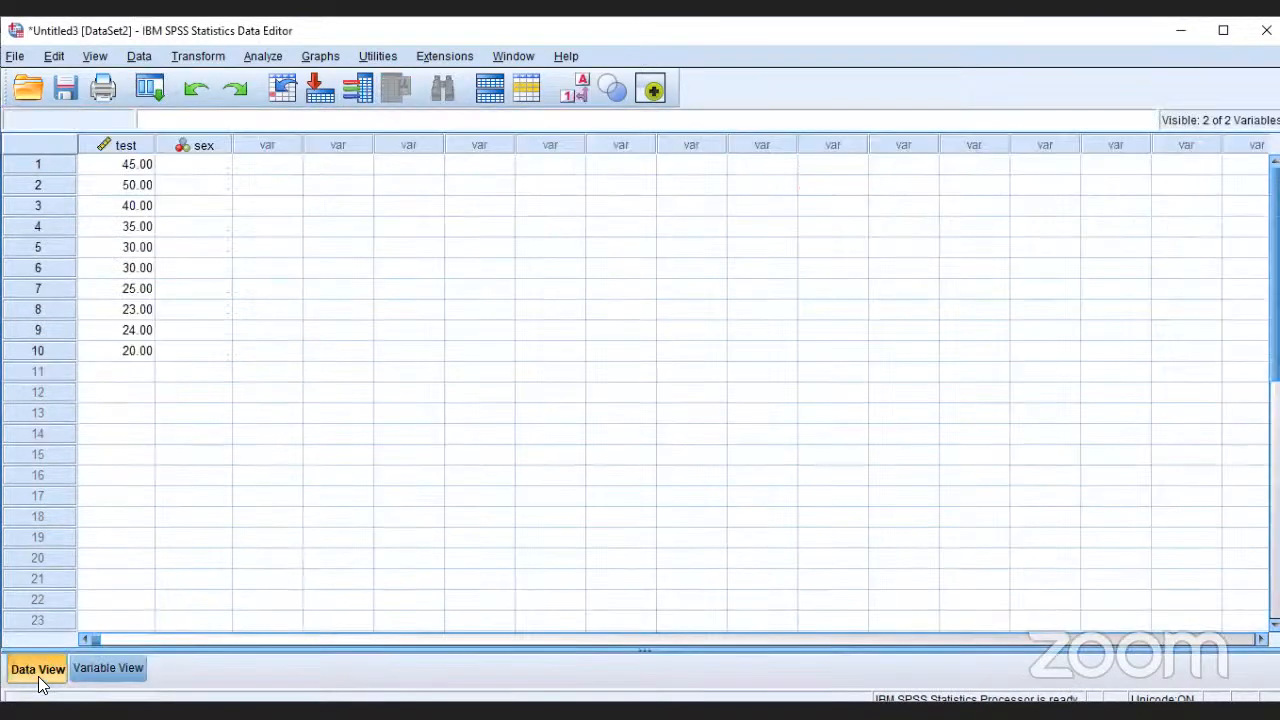
click(195, 164)
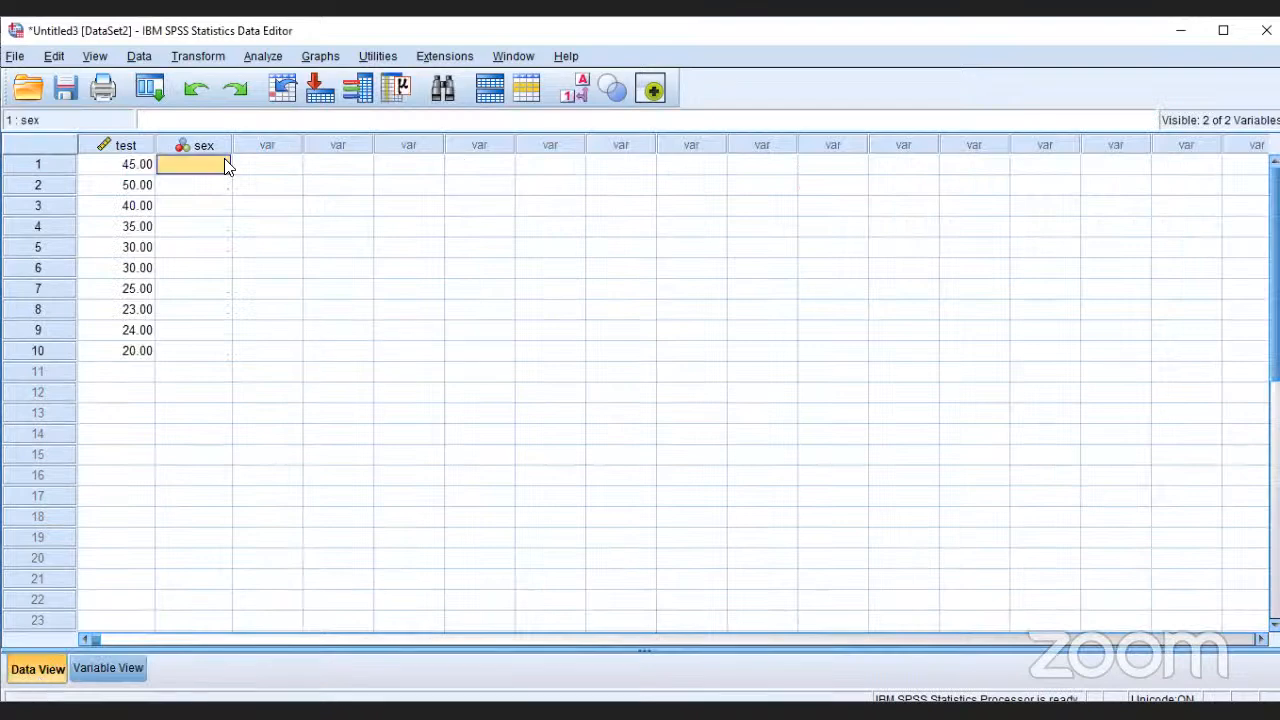
text(1)
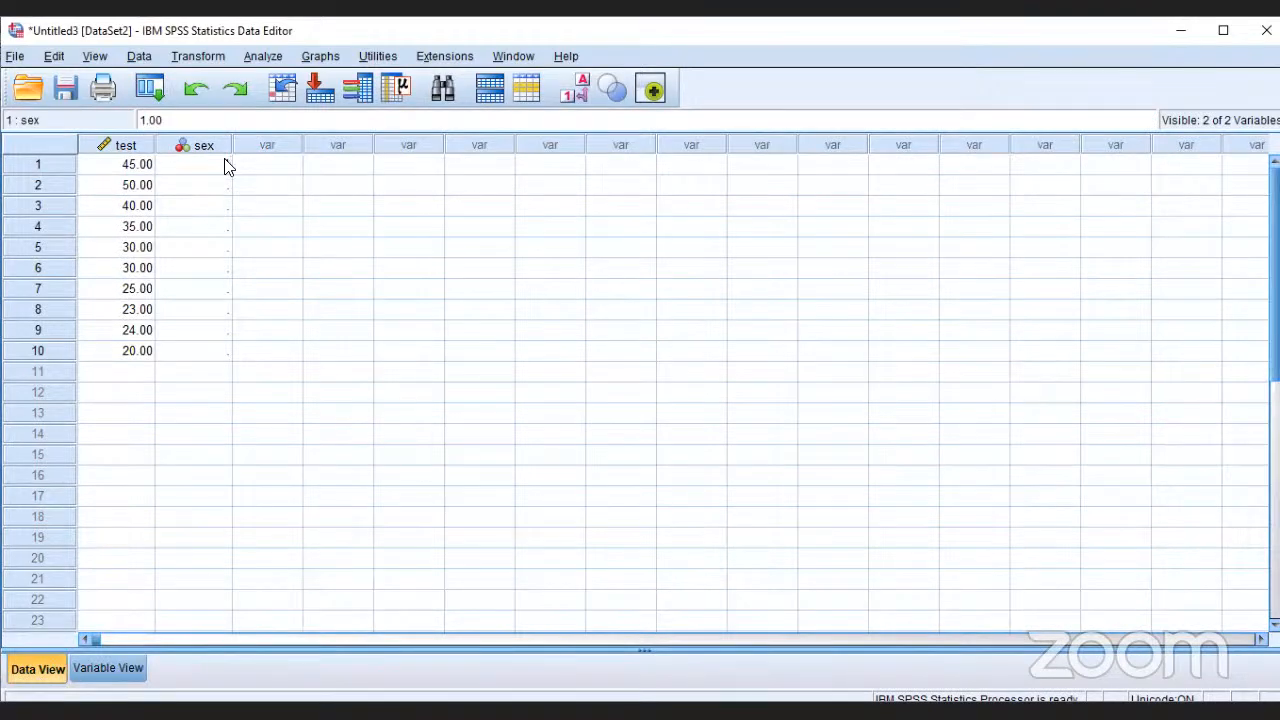
key(Return)
text(2)
key(Return)
text(1)
key(Return)
text(2)
key(Return)
text(1)
key(Return)
Step: Enter the sex values 1, 2, 1 and 2 for cases 7 to 10
key(Return)
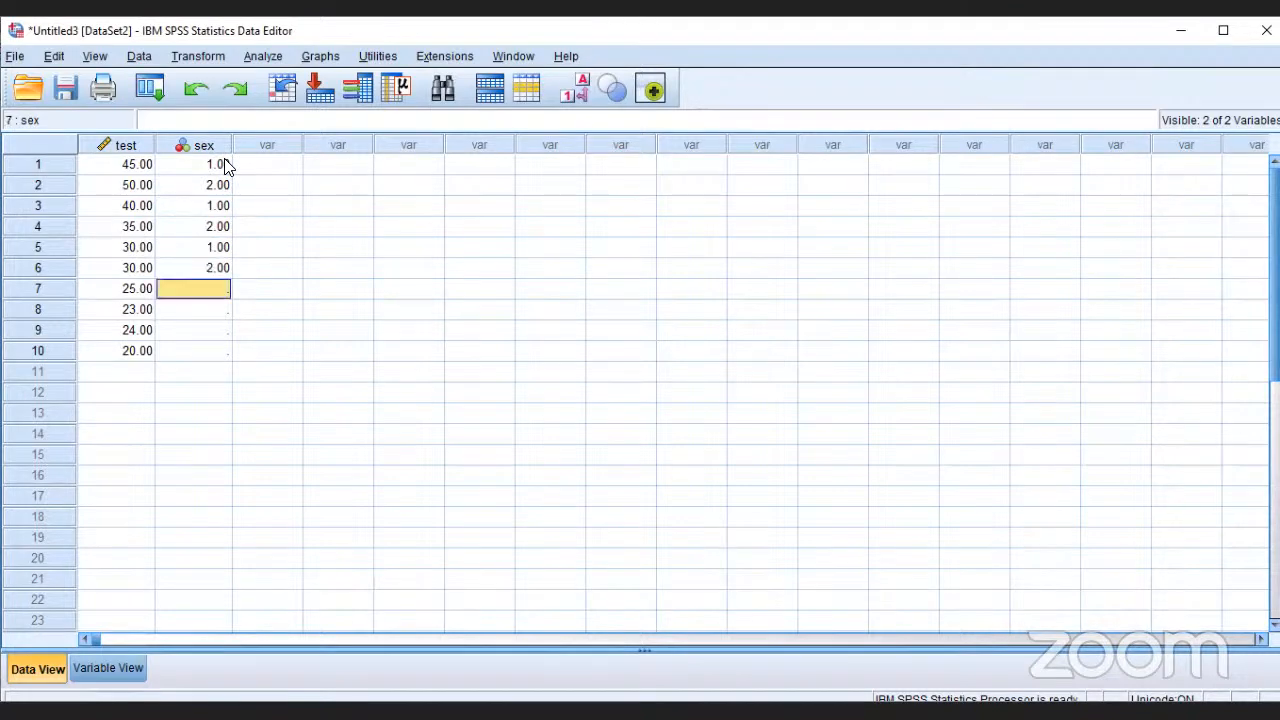
text(1)
key(Return)
text(2)
key(Return)
text(1)
key(Return)
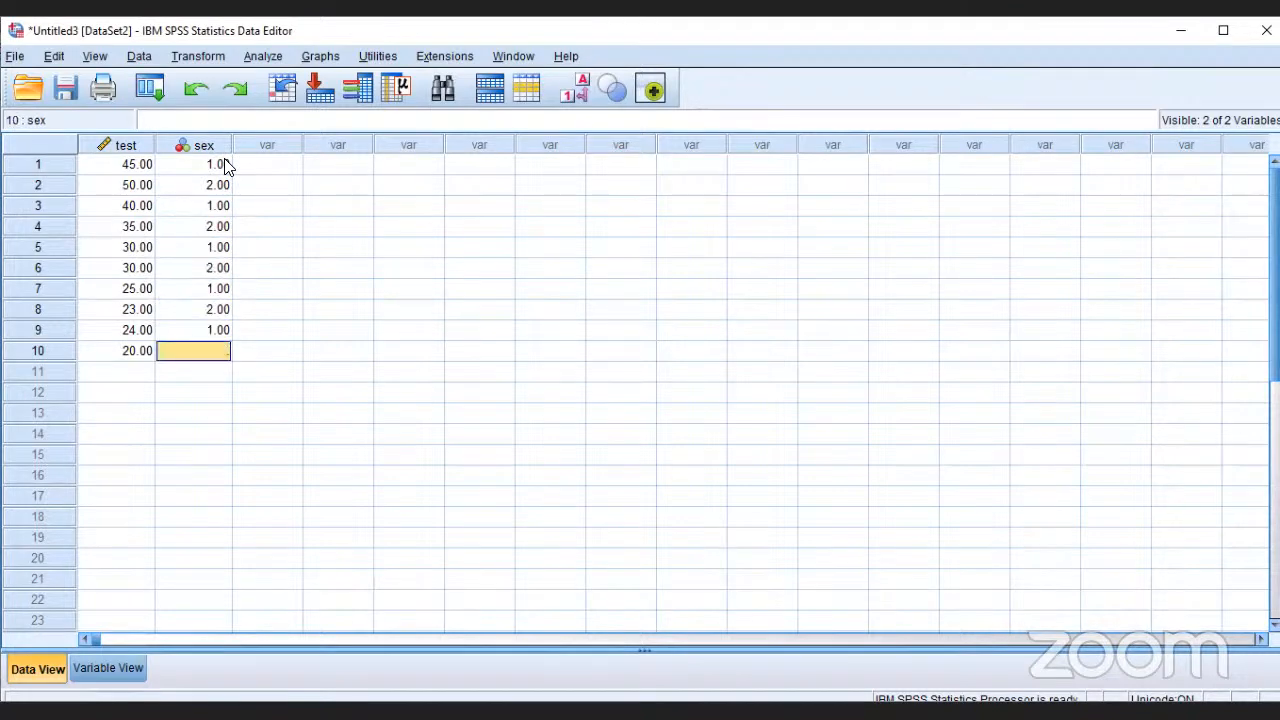
text(2)
key(Return)
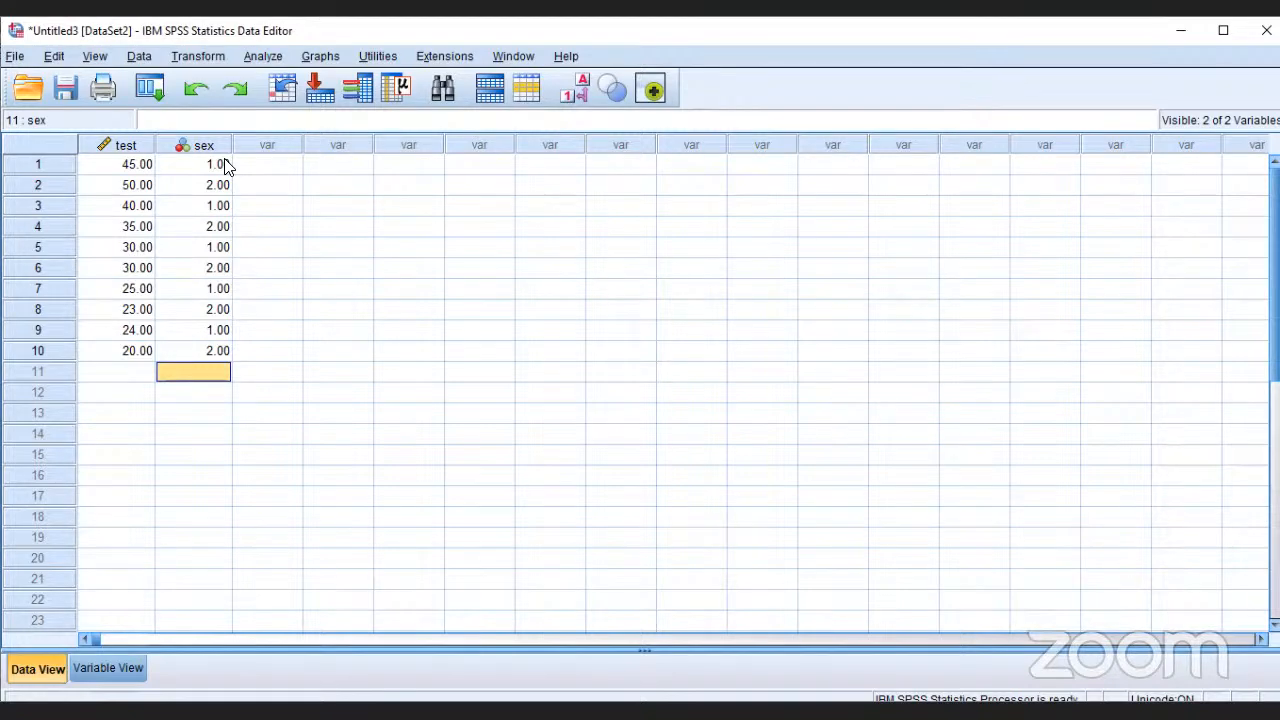
Step: Remove sex from the Means layer and run the Means analysis for test alone
click(264, 56)
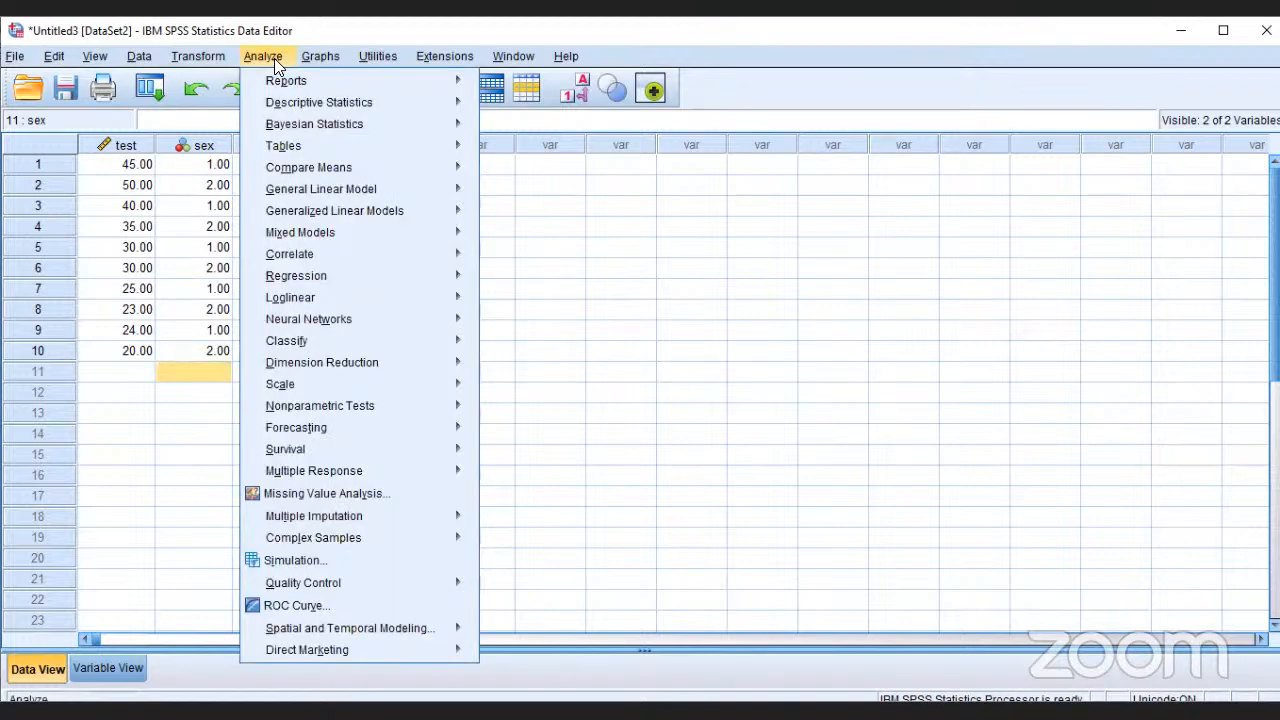
mouse_move(352, 168)
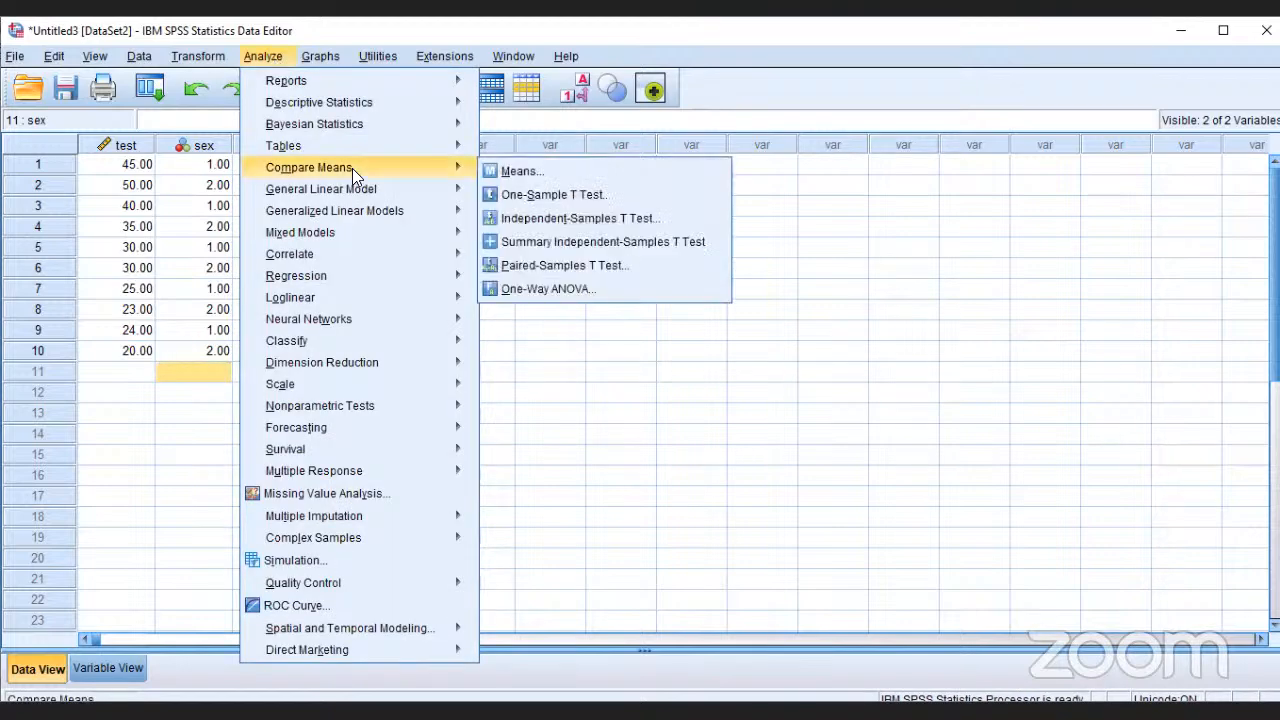
click(532, 172)
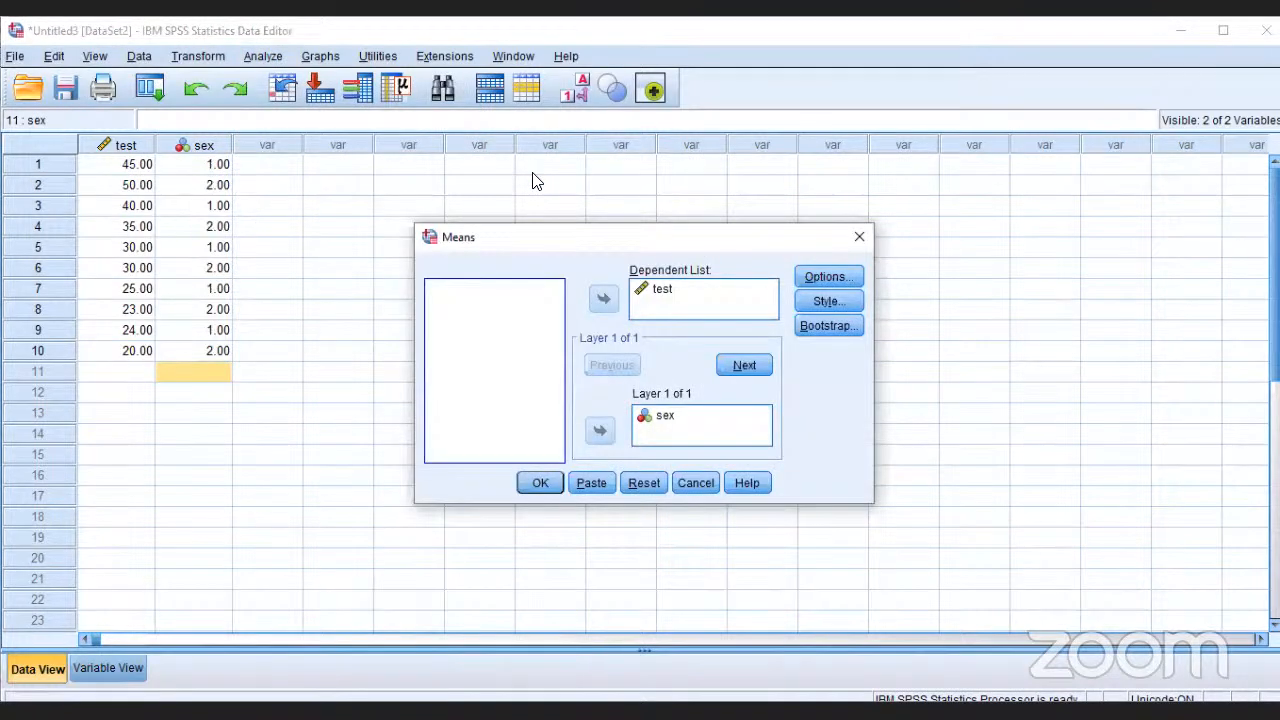
click(677, 420)
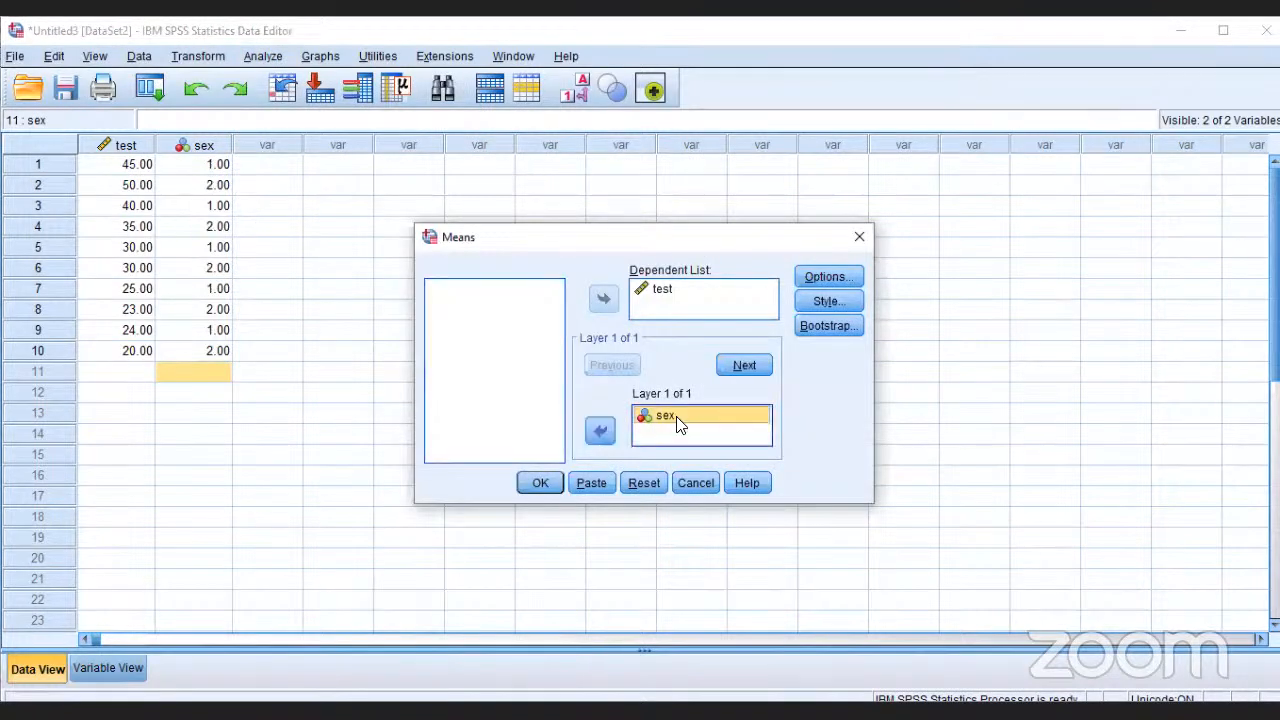
click(601, 431)
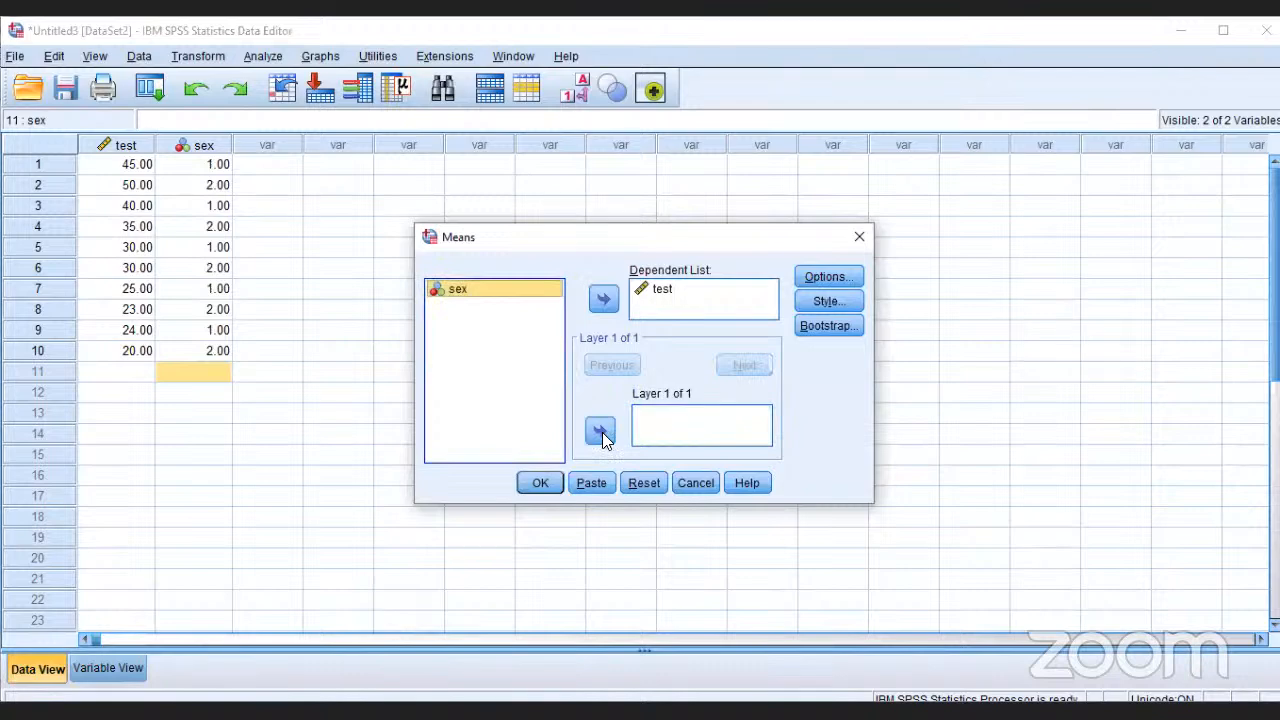
click(556, 484)
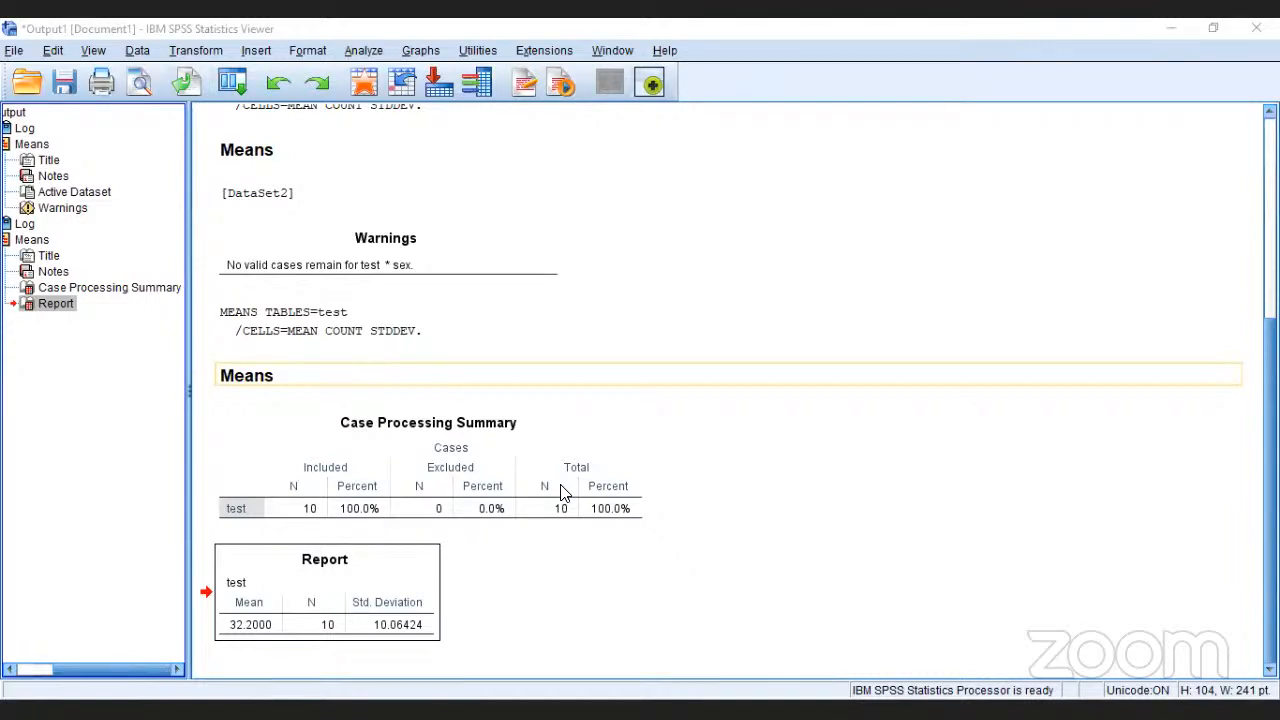
Step: Start another Means analysis of test and add Minimum and Maximum to its cell statistics
click(364, 50)
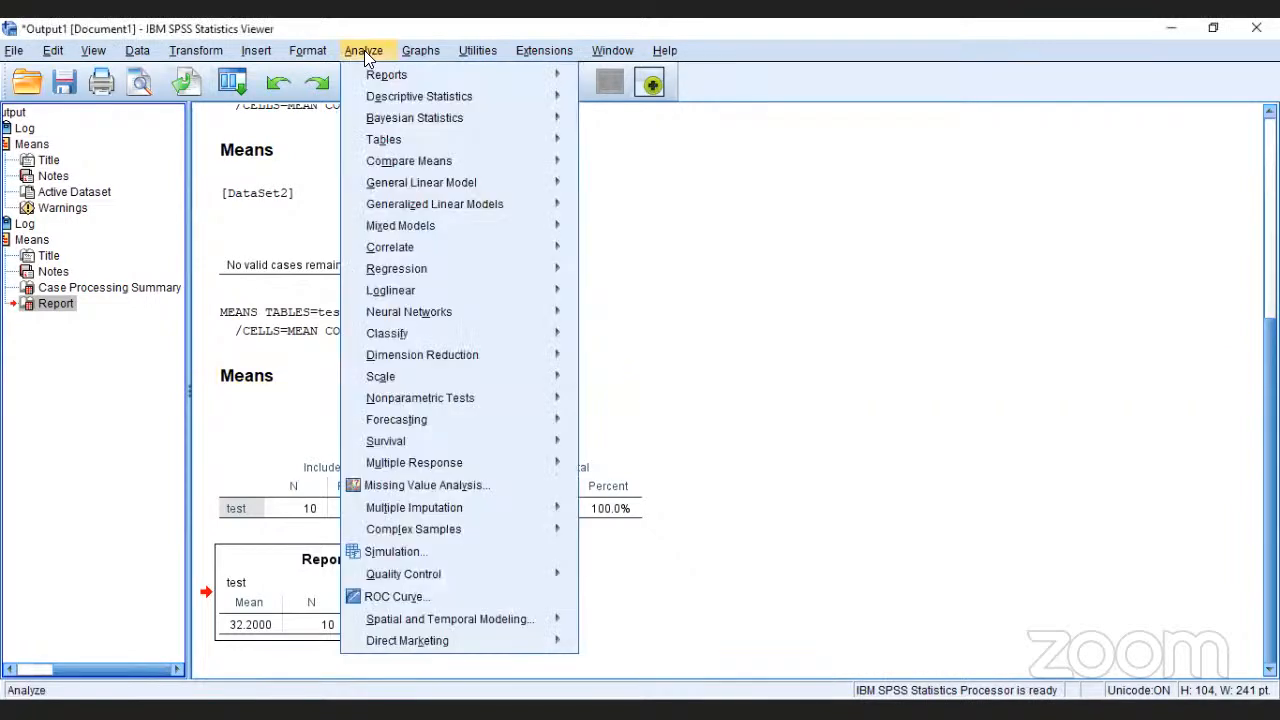
mouse_move(451, 161)
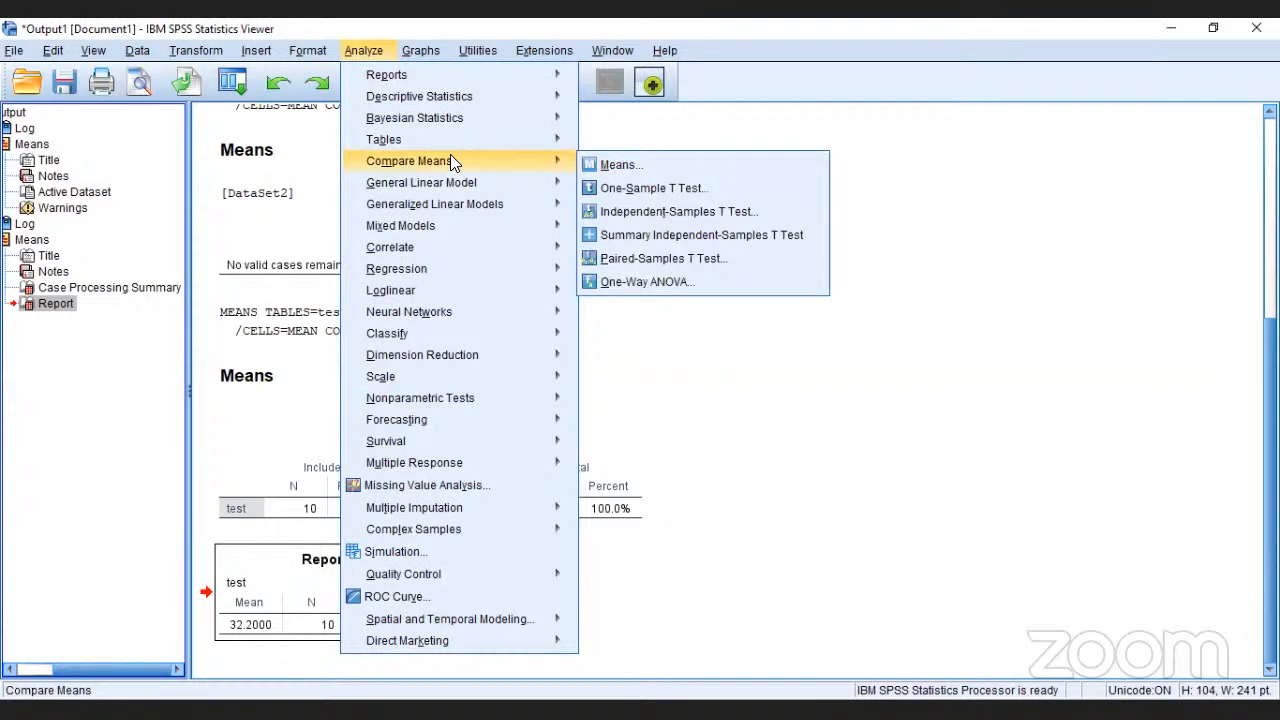
click(648, 164)
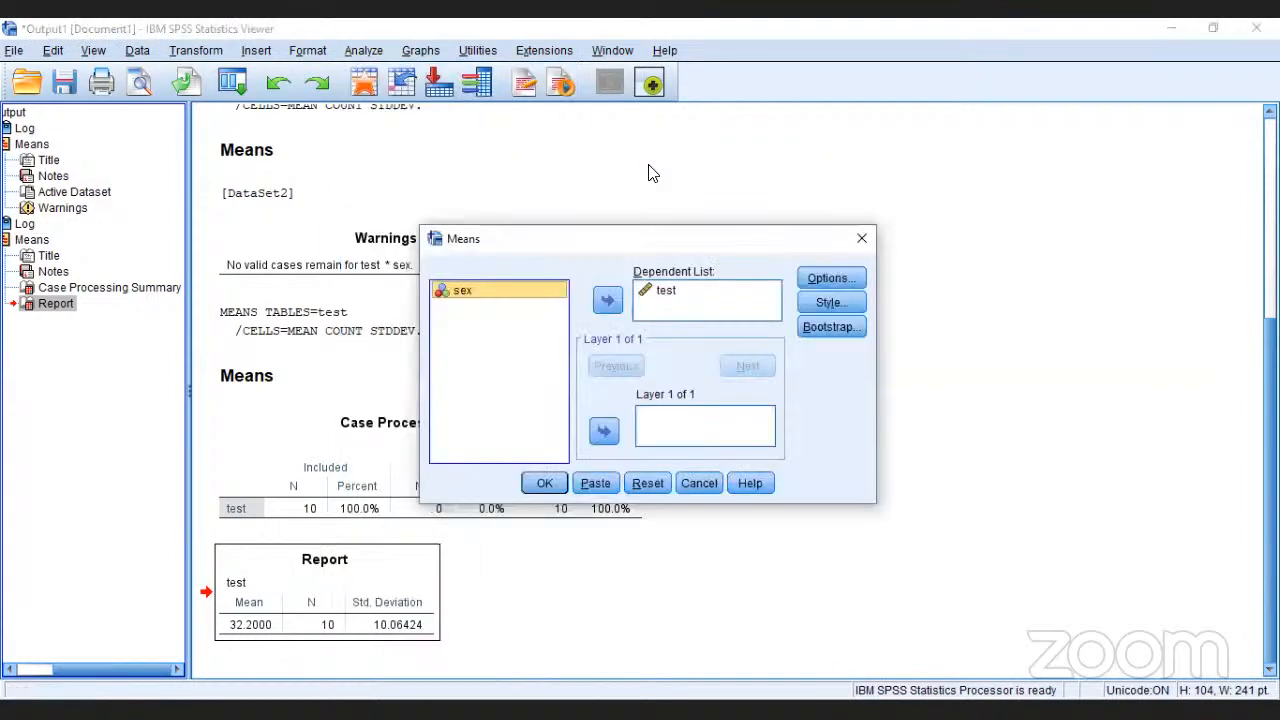
click(1035, 110)
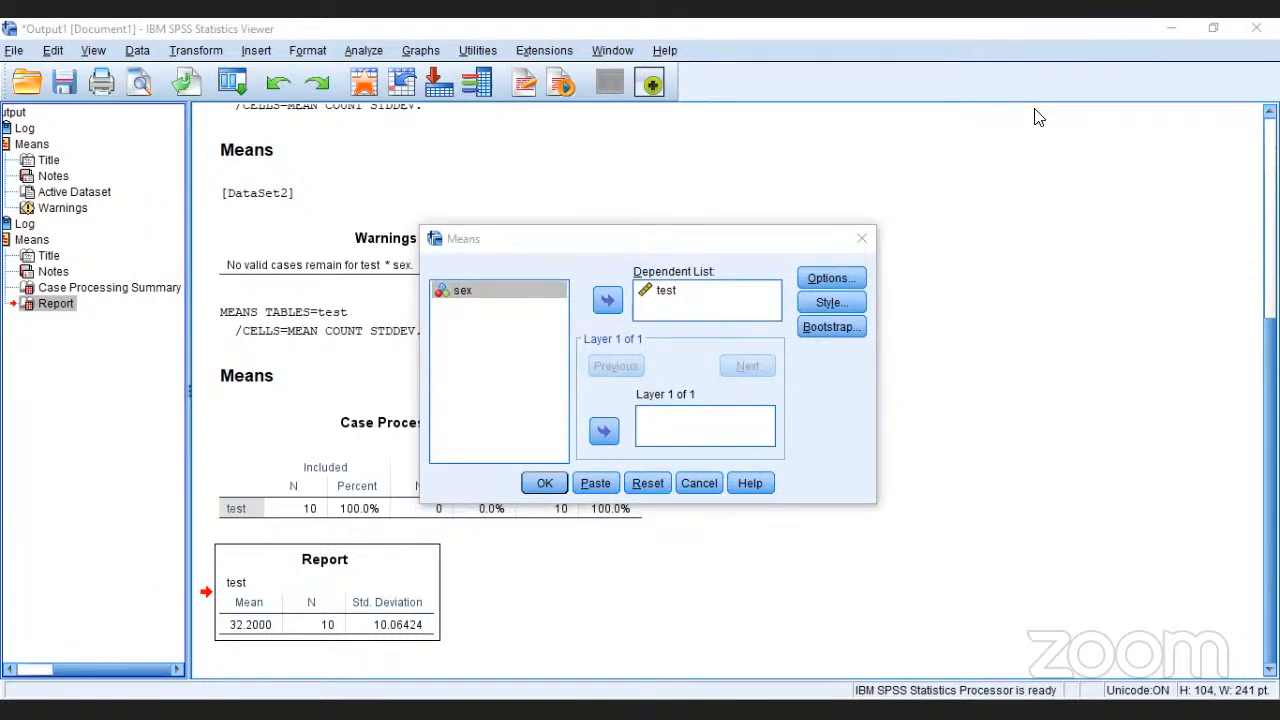
click(842, 278)
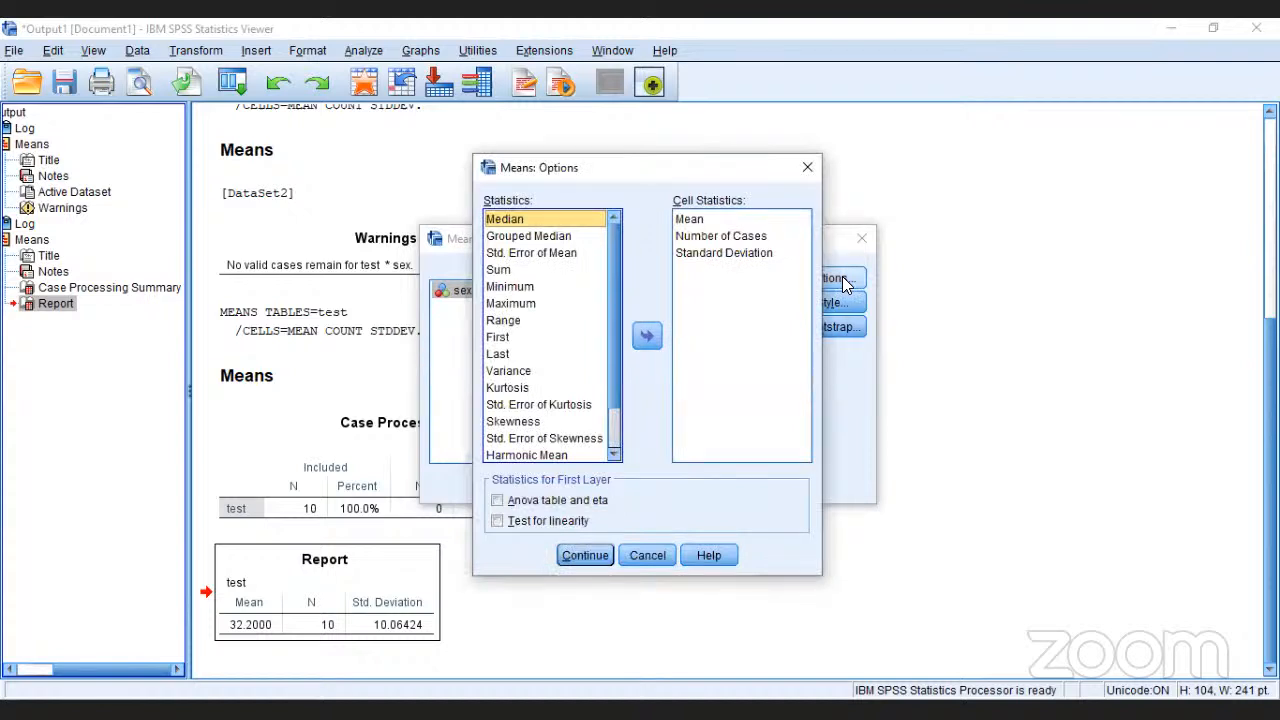
key(Down)
key(Down)
key(Down)
key(Down)
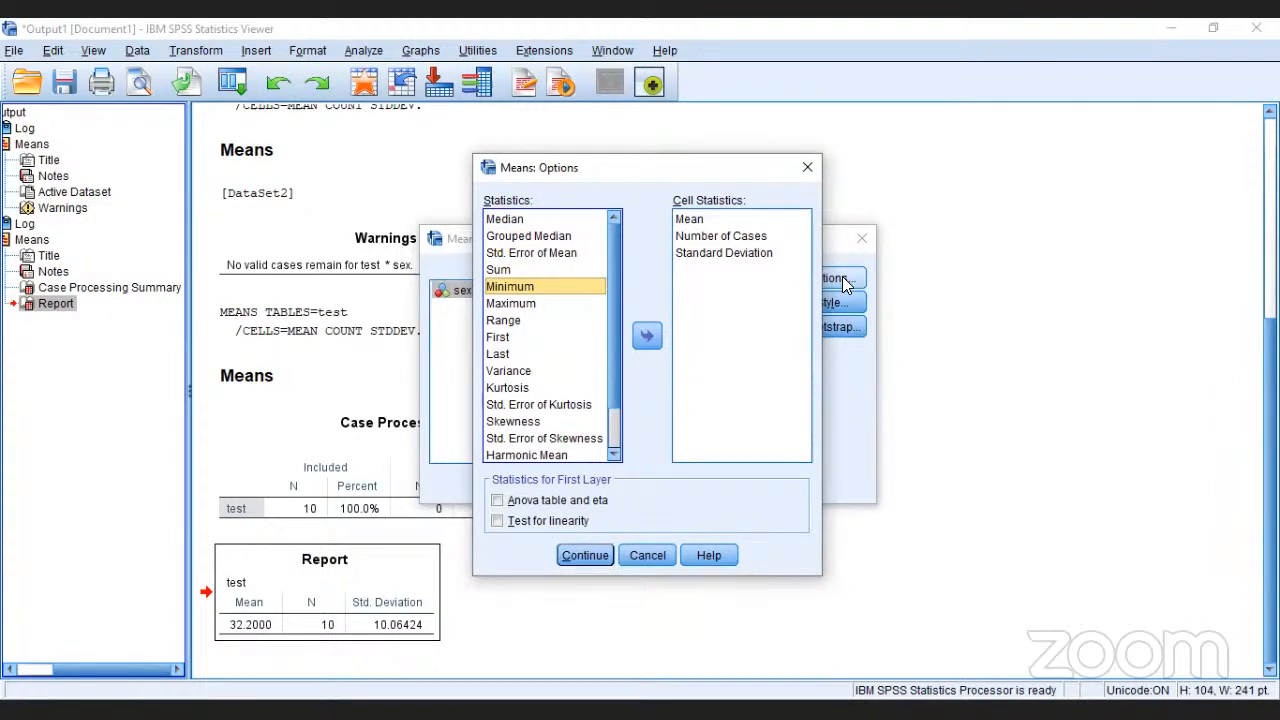
click(649, 340)
click(575, 292)
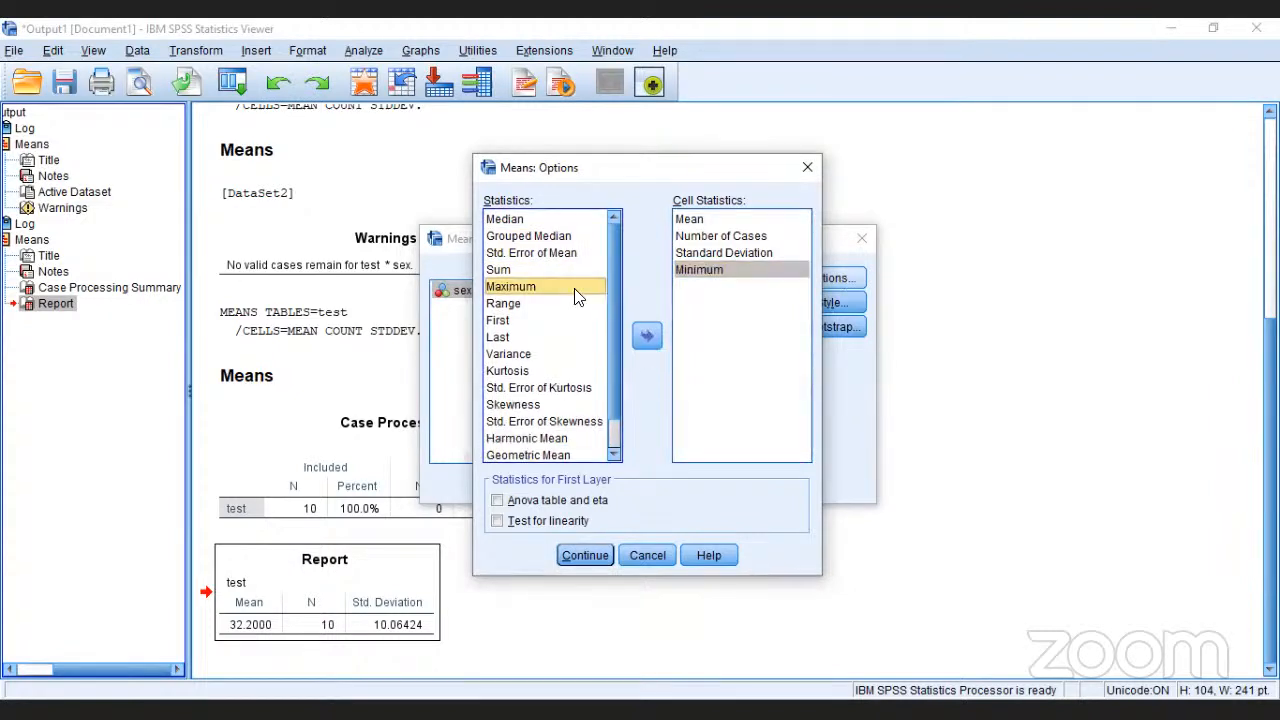
click(647, 336)
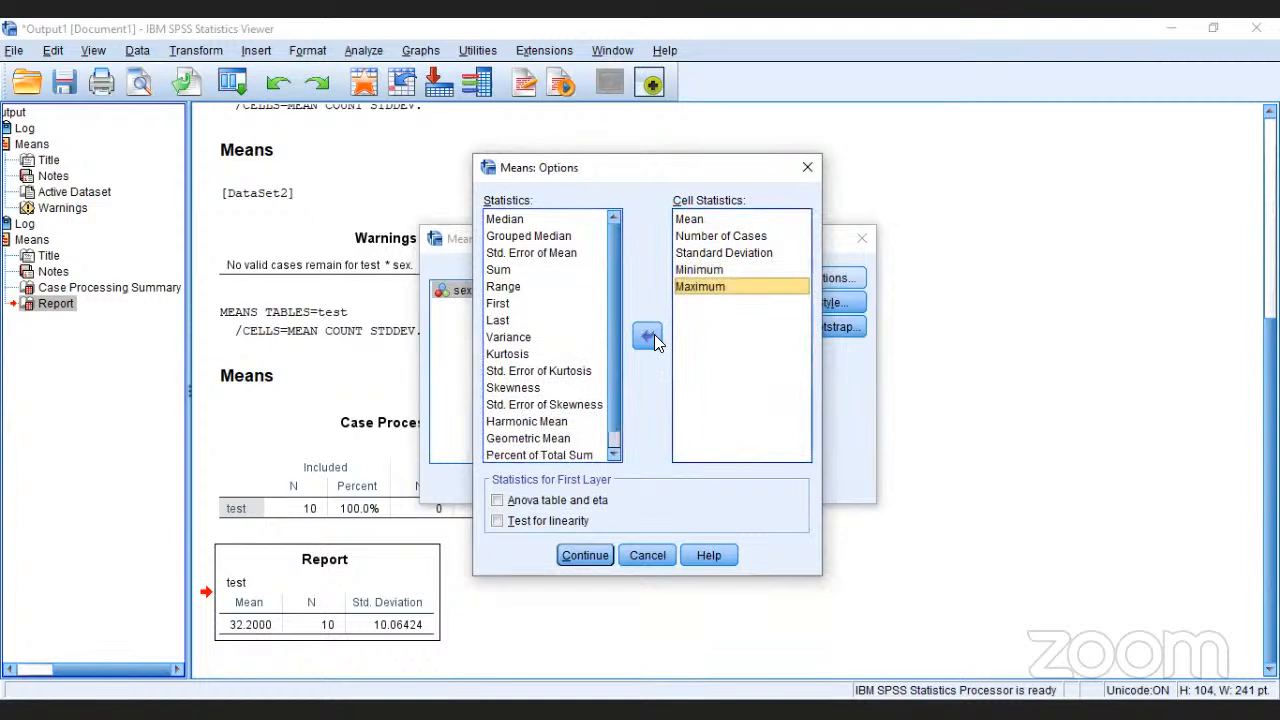
Step: Add Variance and Kurtosis to the cell statistics of the Means analysis
click(569, 340)
click(647, 337)
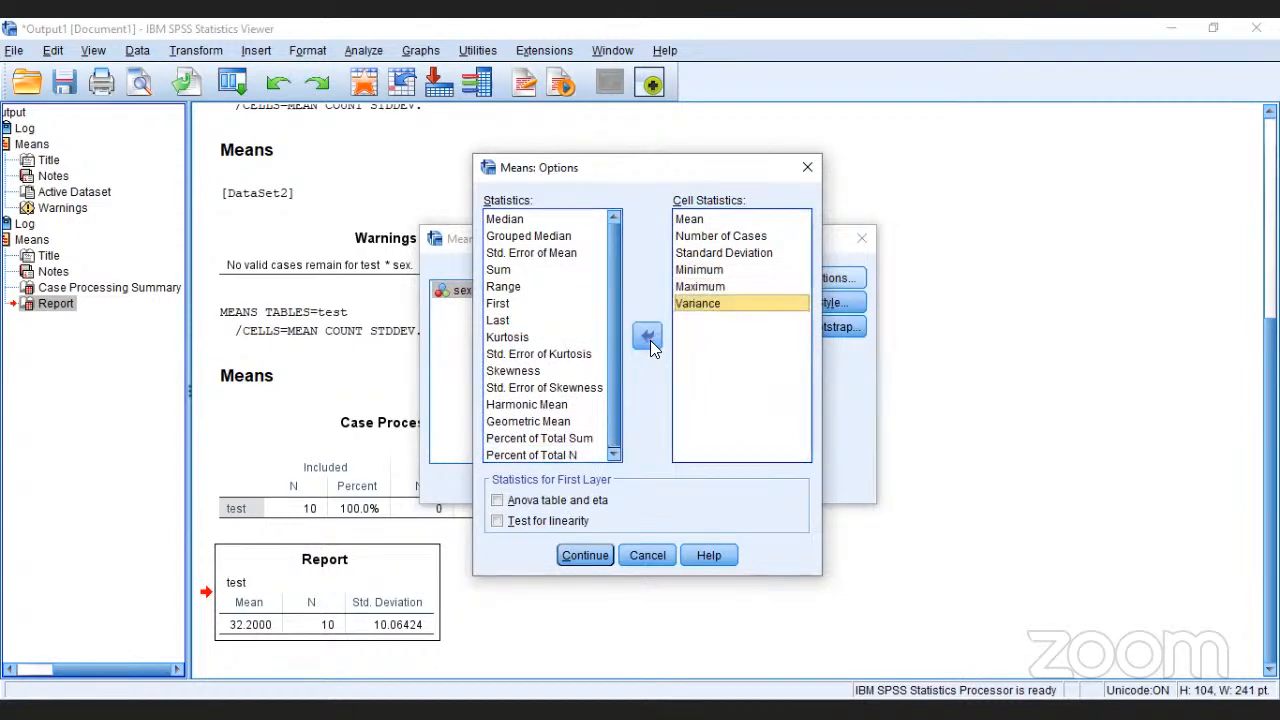
click(577, 339)
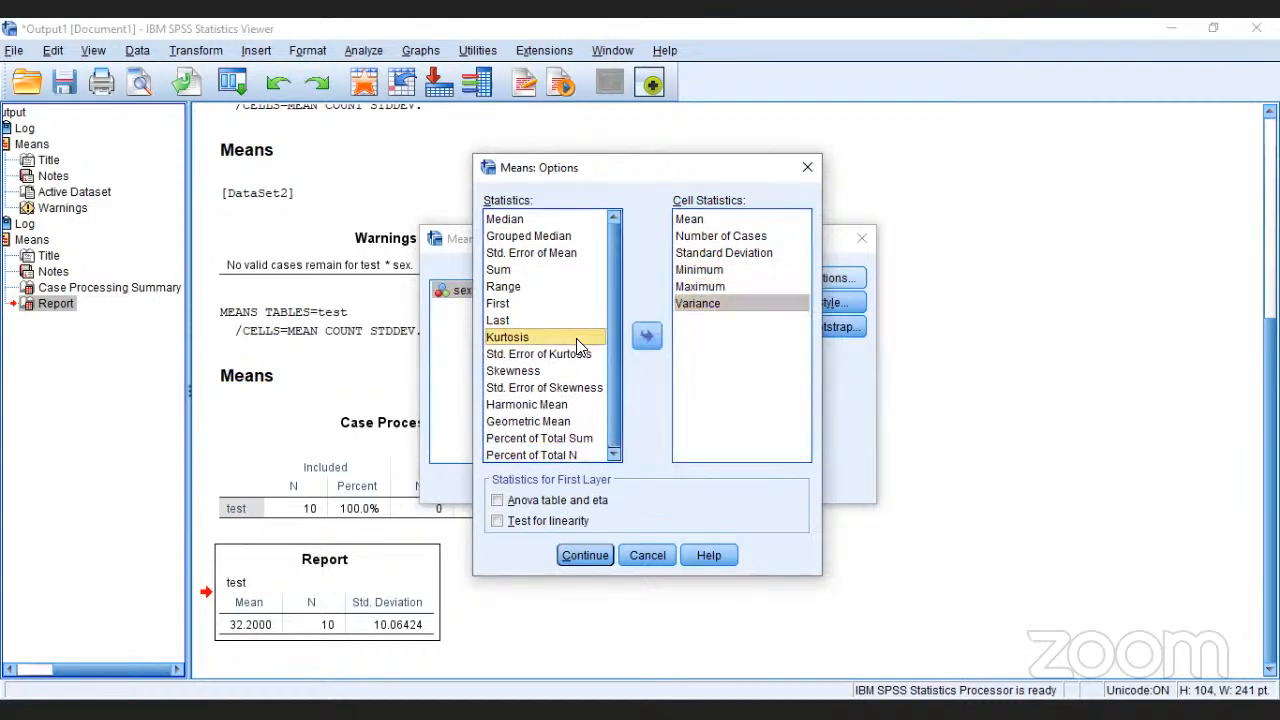
click(650, 340)
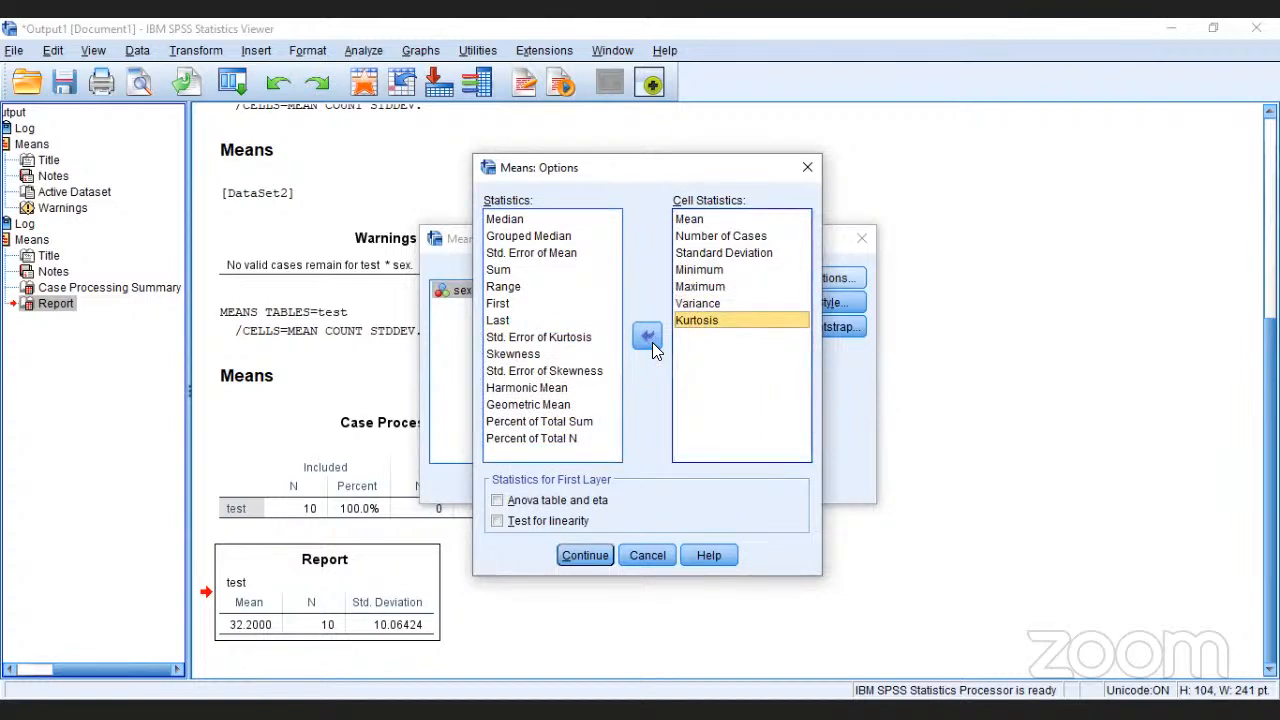
Step: Add Skewness to the cell statistics and run the Means analysis of test
click(532, 354)
click(658, 342)
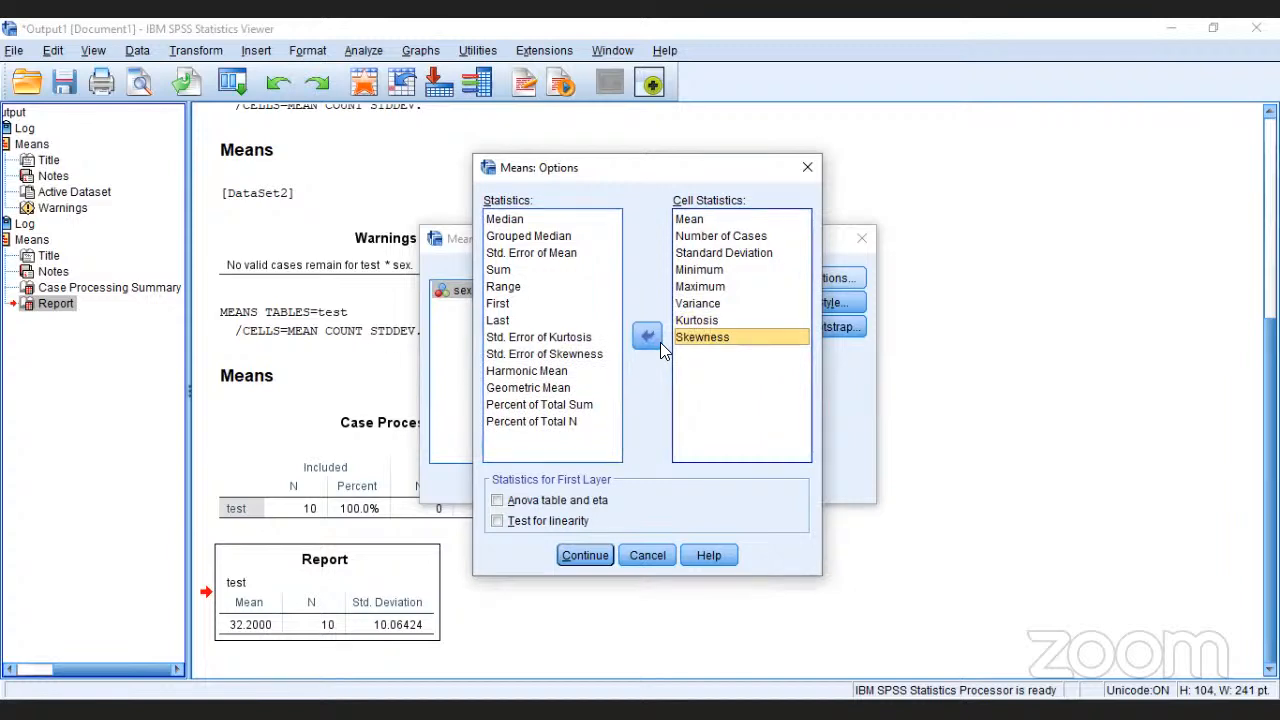
click(588, 556)
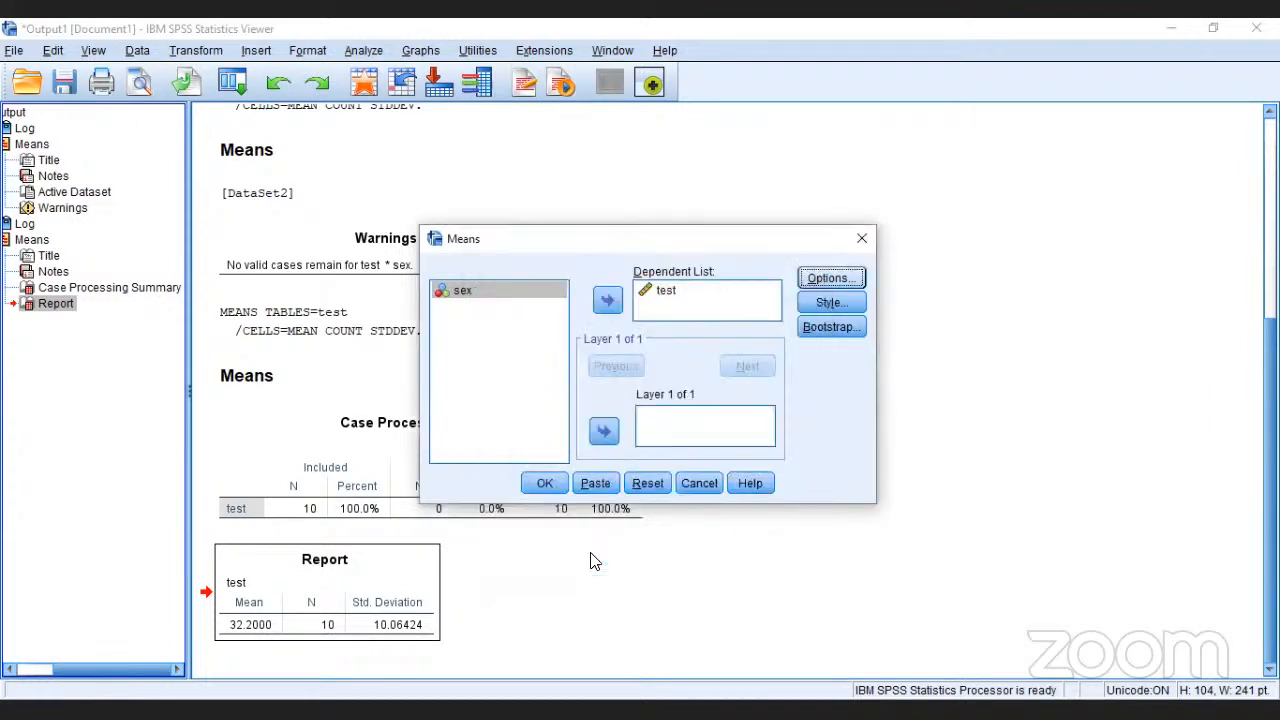
click(544, 484)
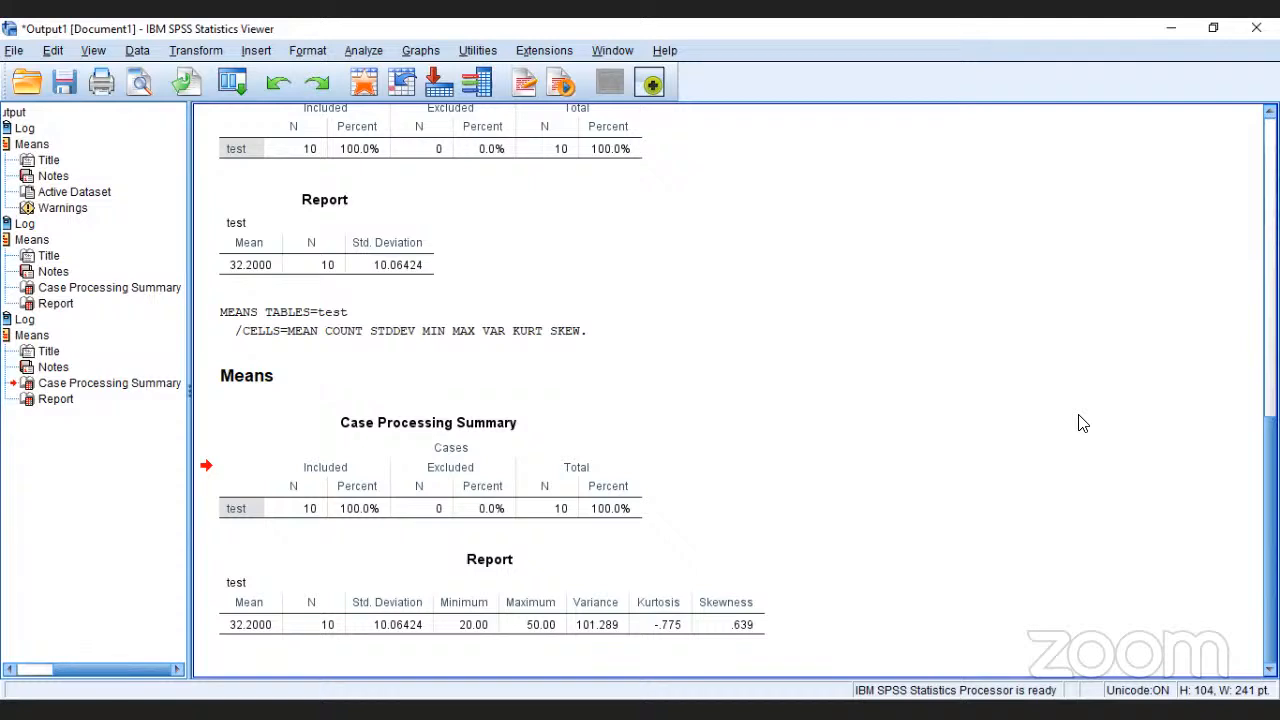
click(365, 51)
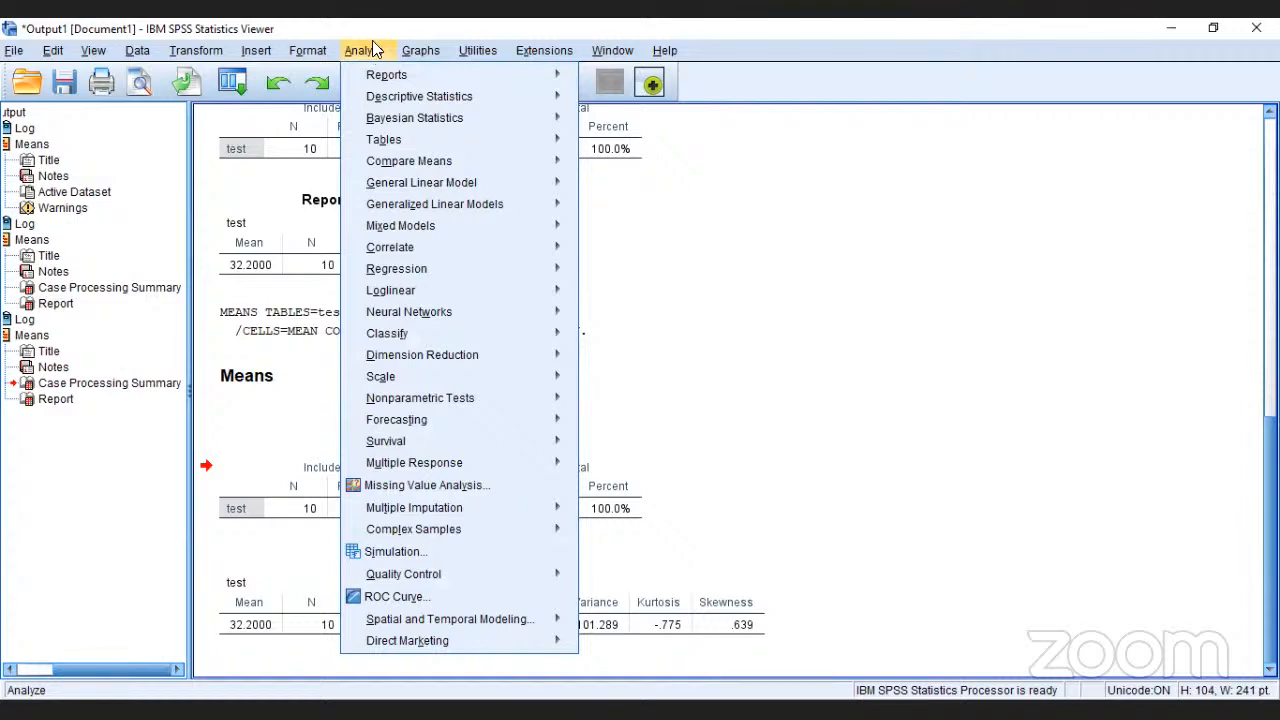
mouse_move(458, 154)
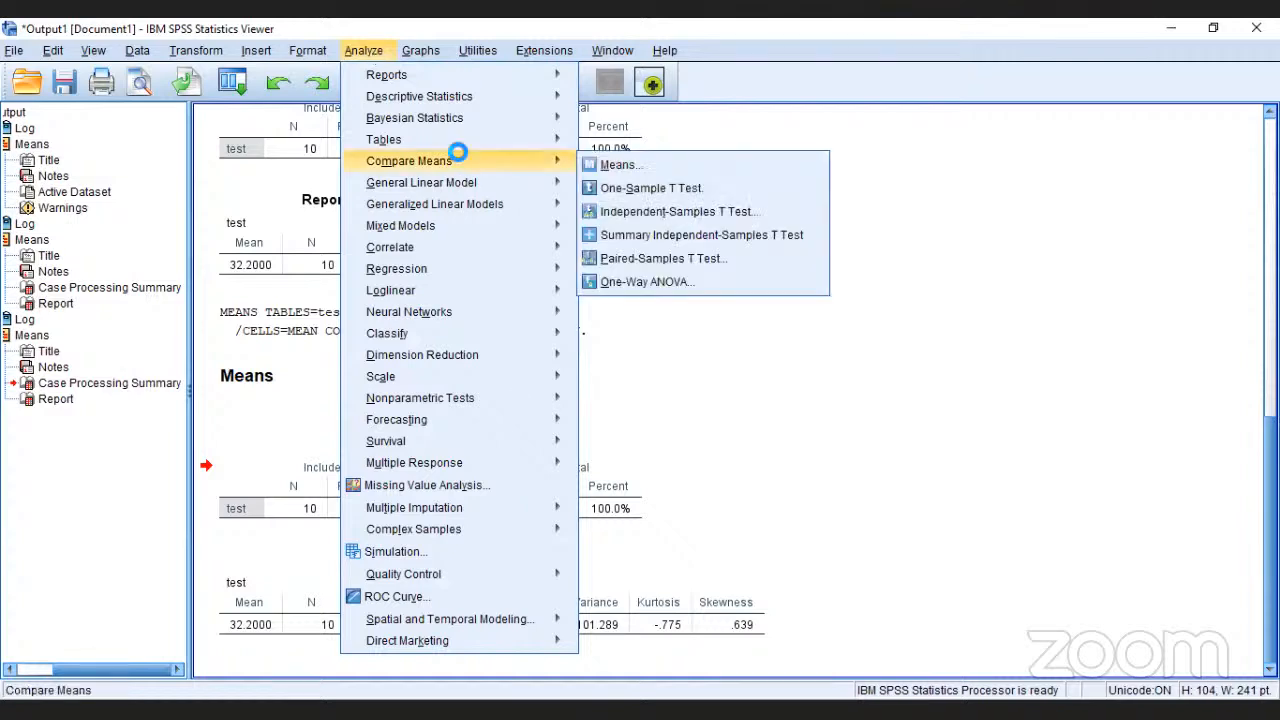
click(672, 190)
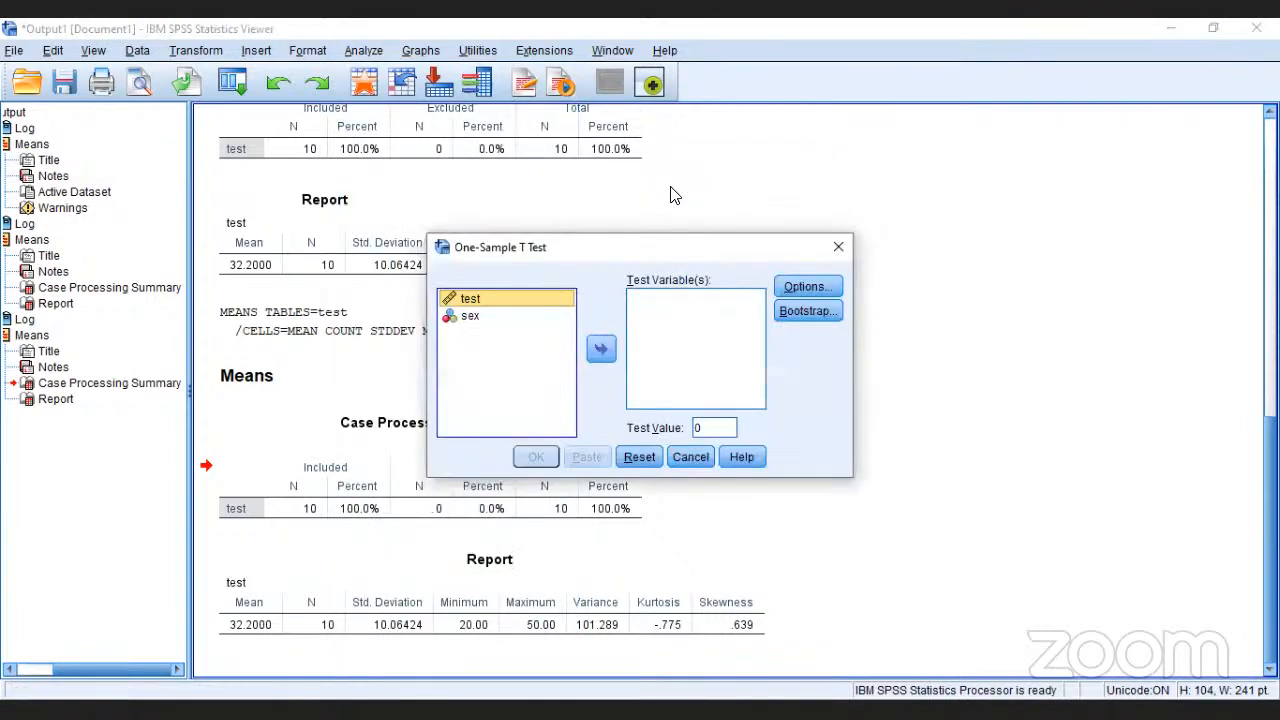
drag(701, 250, 697, 220)
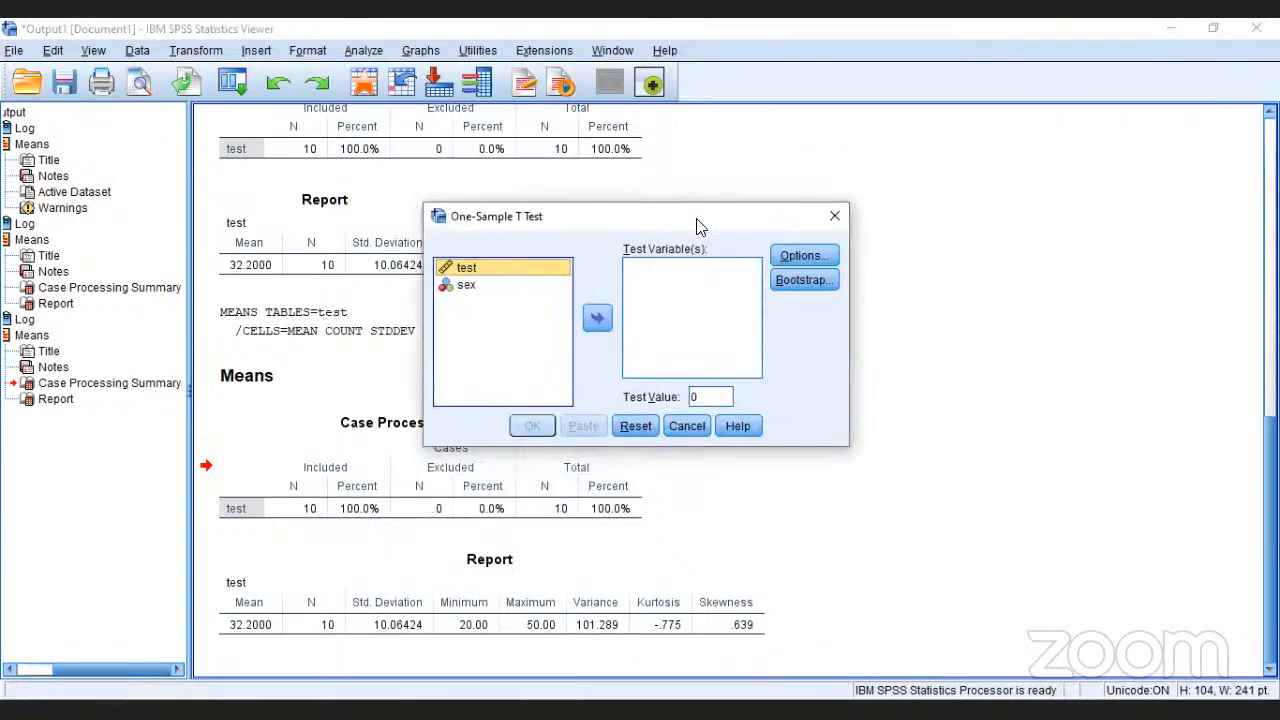
click(835, 216)
Step: Run the Means analysis of test again with sex added as the layer variable
click(368, 51)
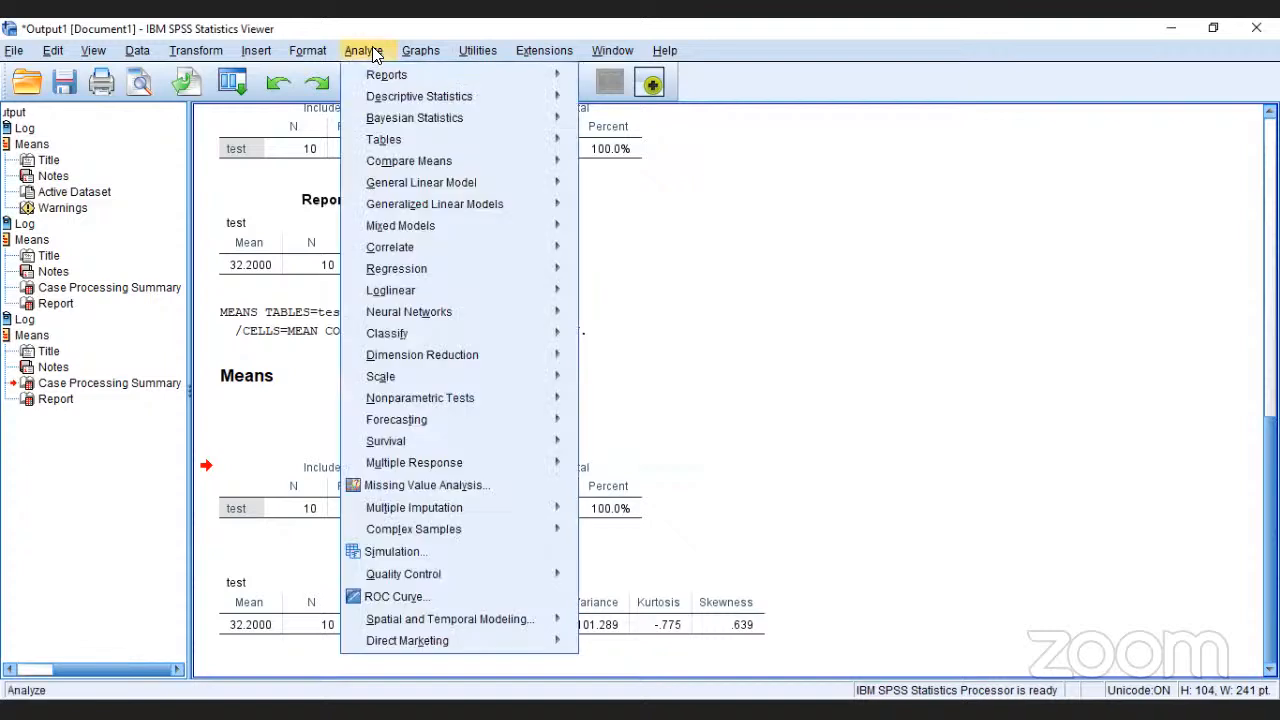
mouse_move(452, 163)
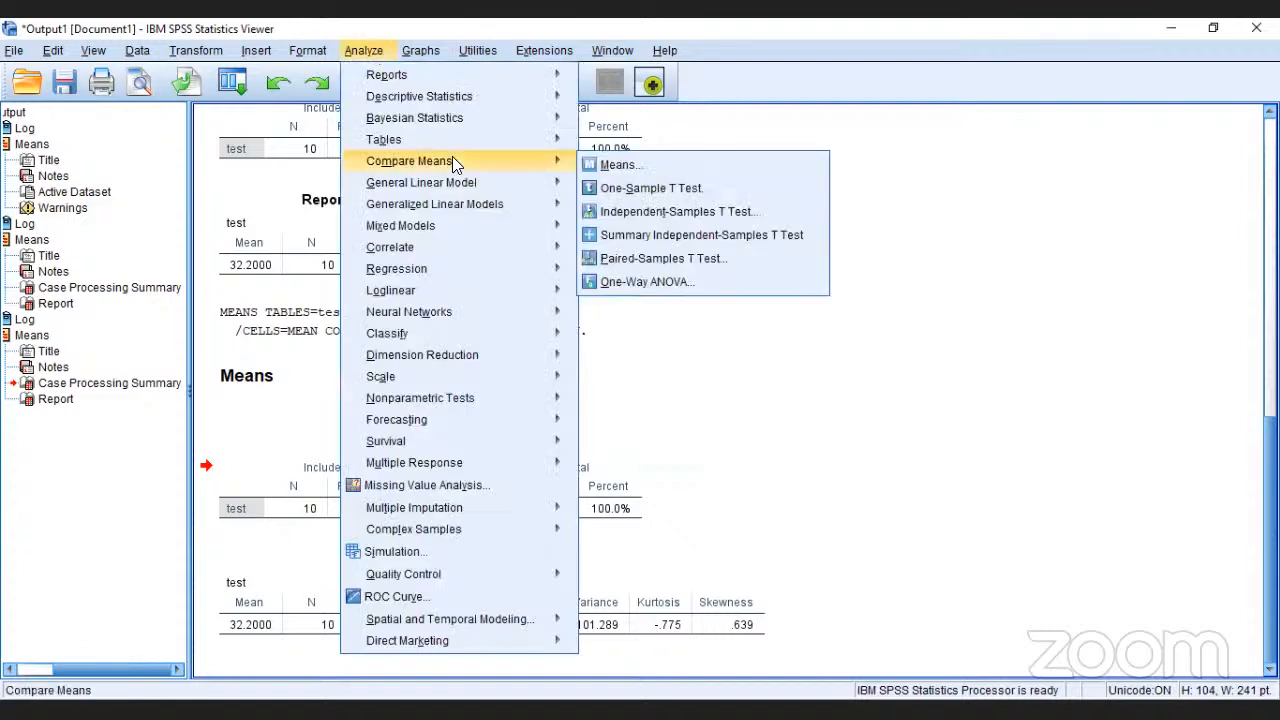
click(622, 165)
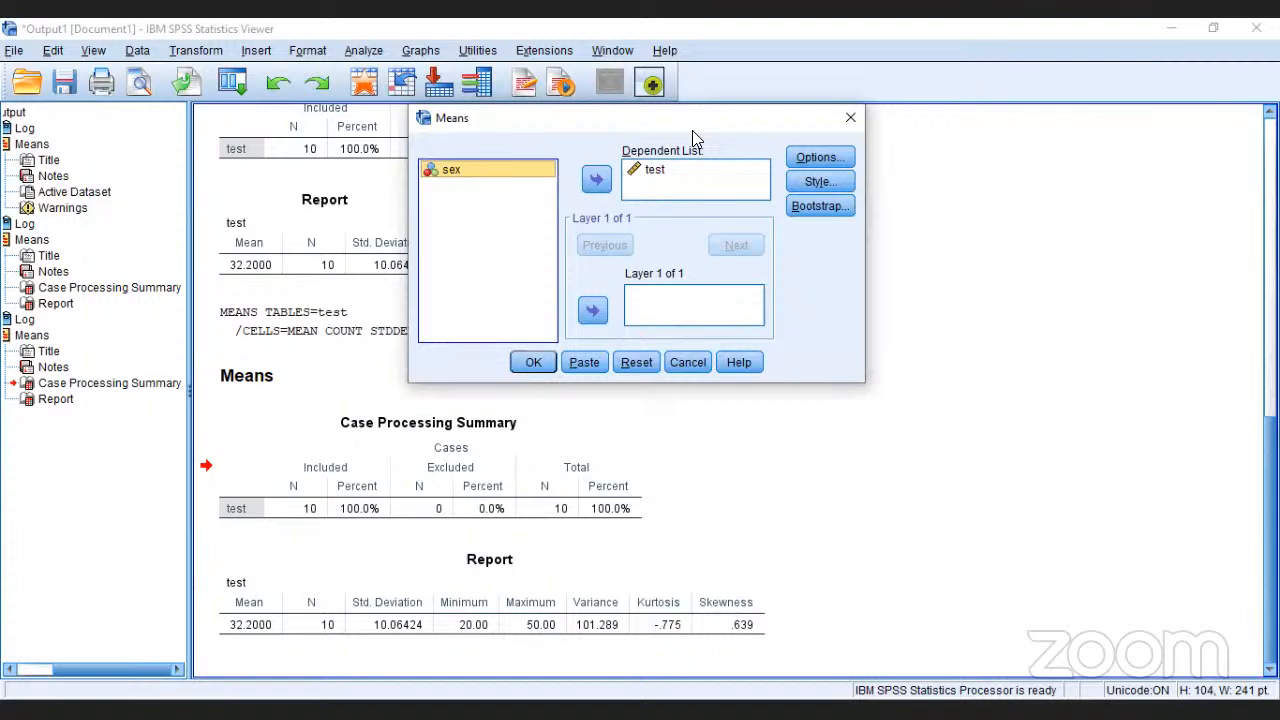
click(602, 316)
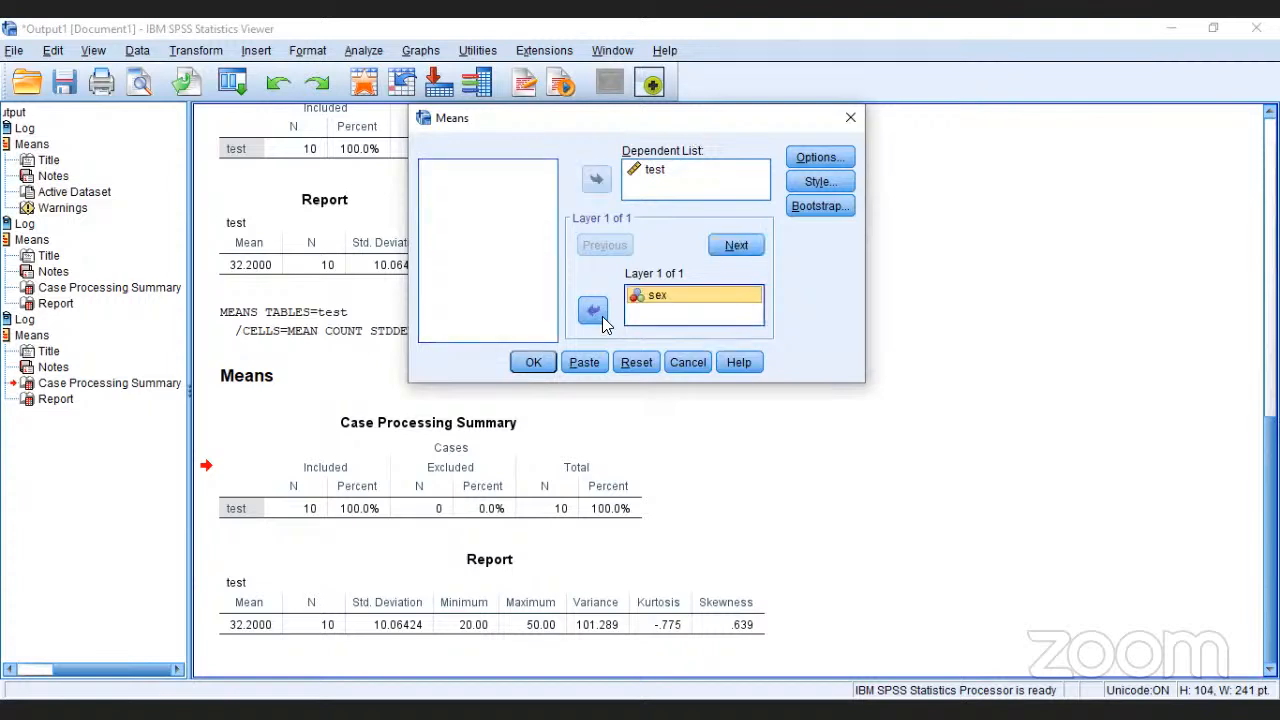
click(533, 362)
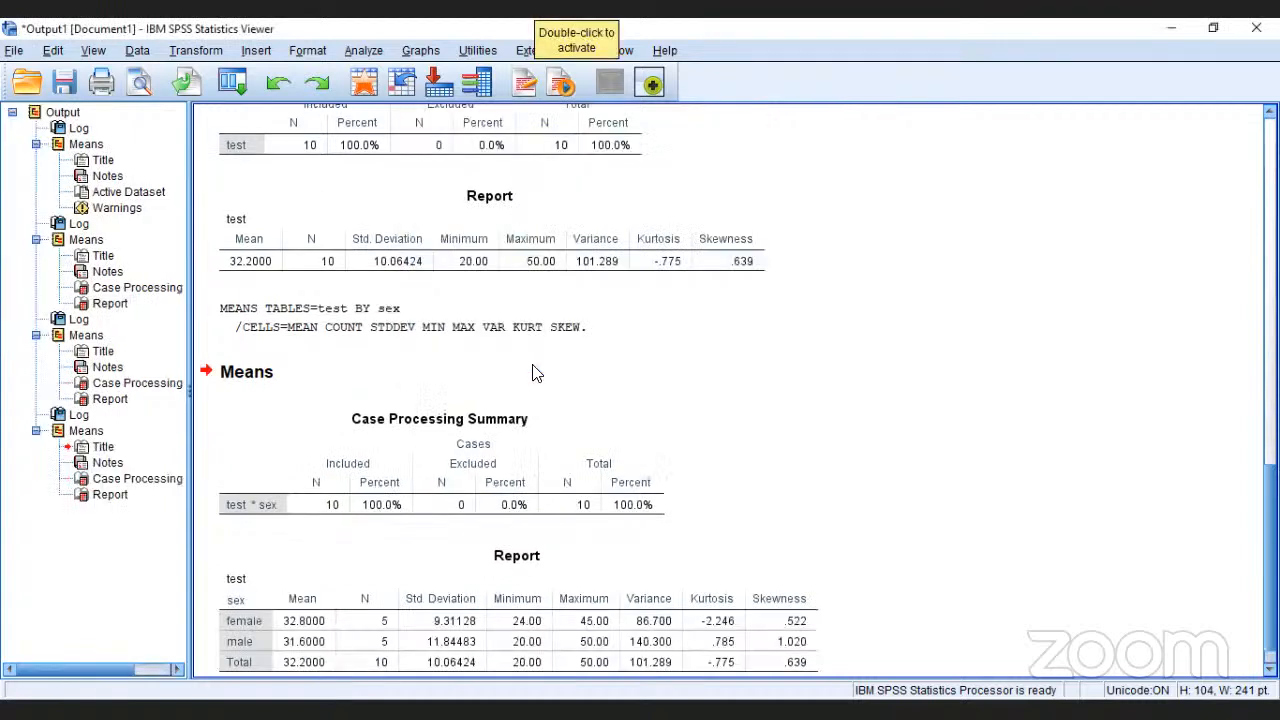
click(848, 228)
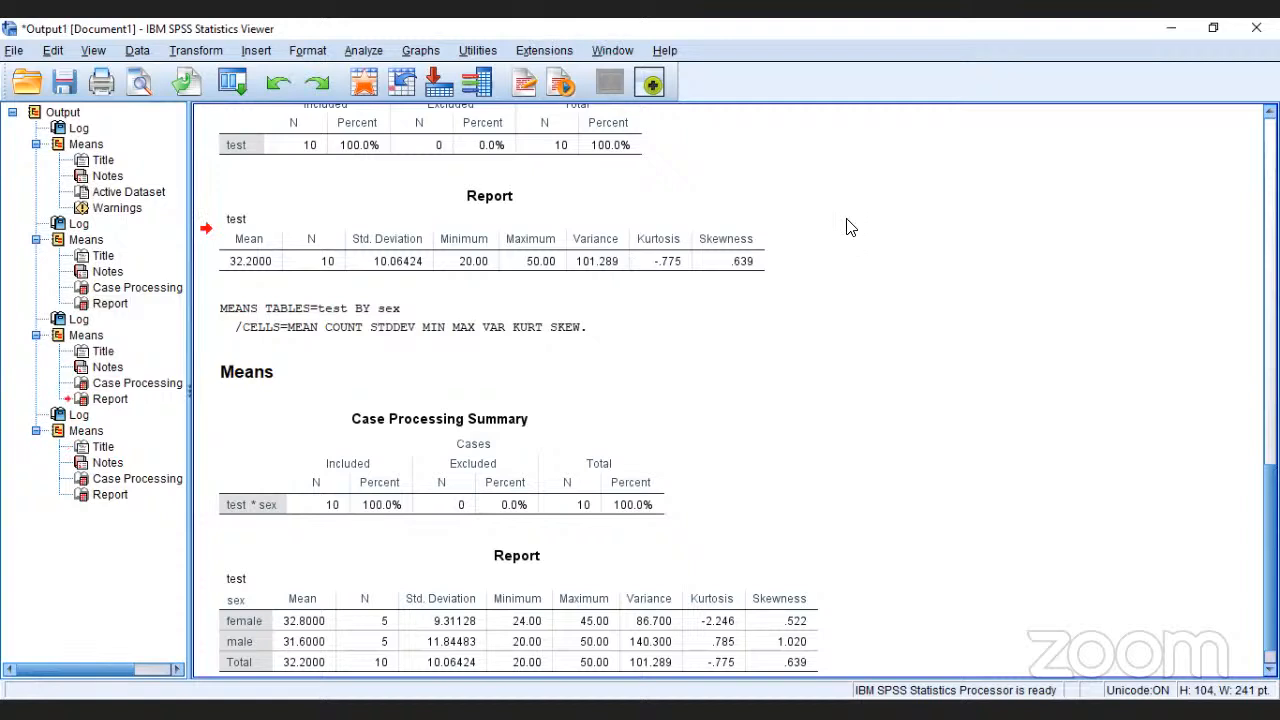
click(836, 507)
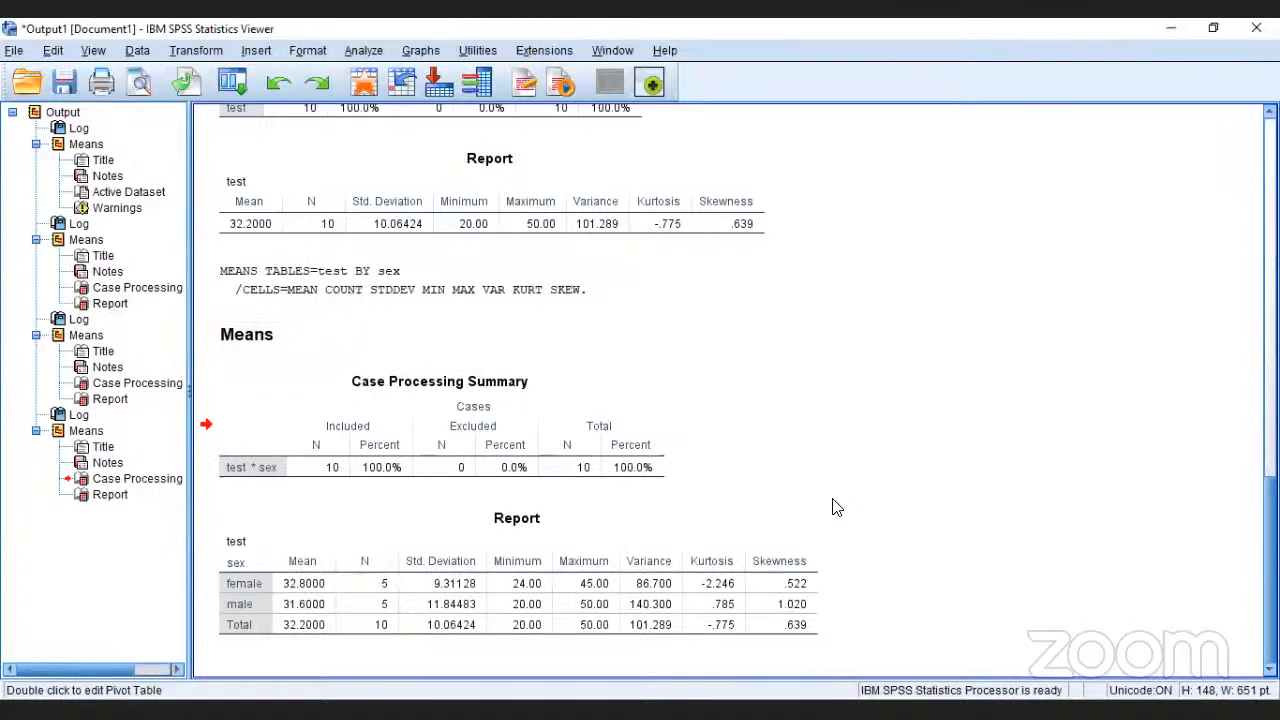
Step: Run a One-Sample T Test on the test variable against a test value of 0
click(363, 51)
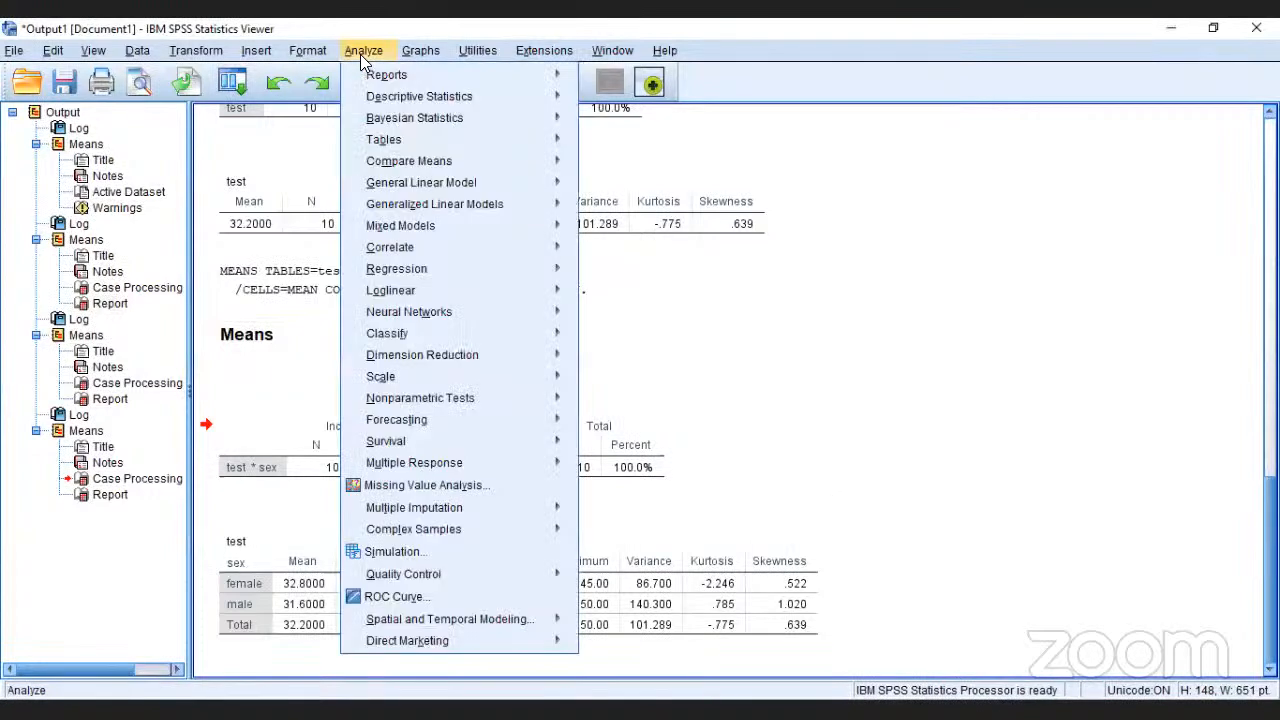
mouse_move(444, 160)
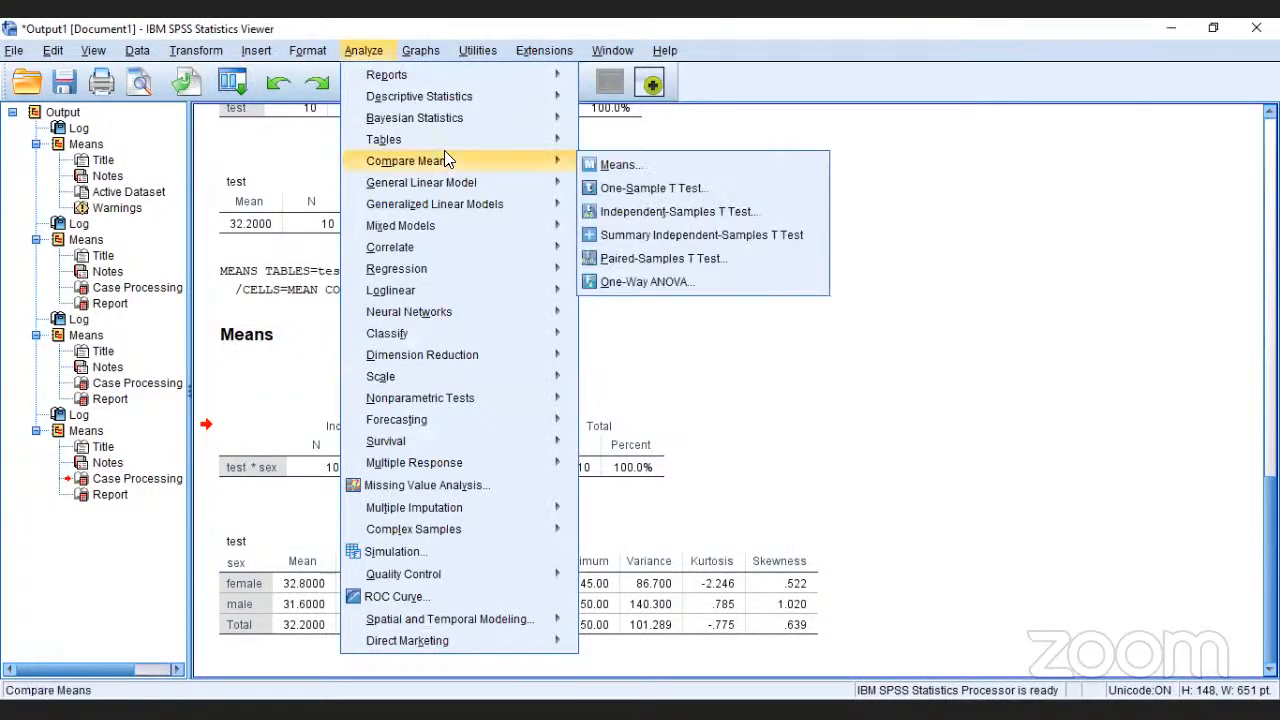
click(670, 193)
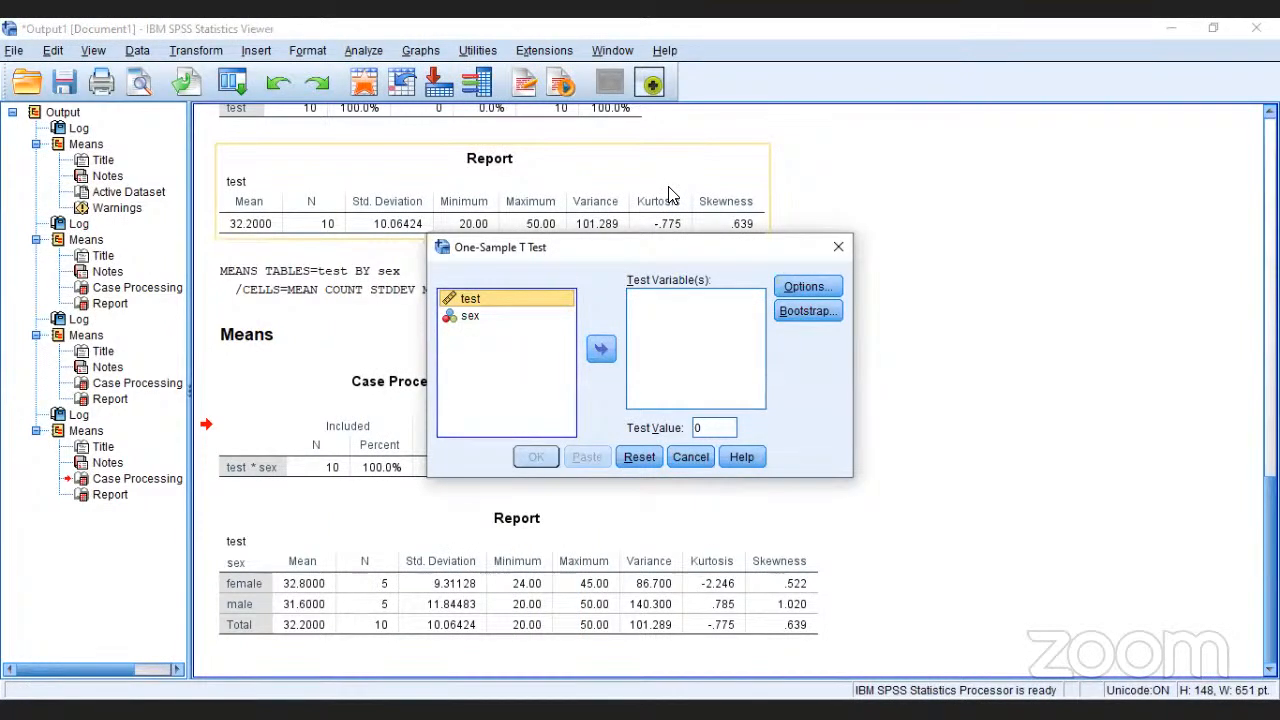
drag(697, 252, 726, 142)
click(640, 237)
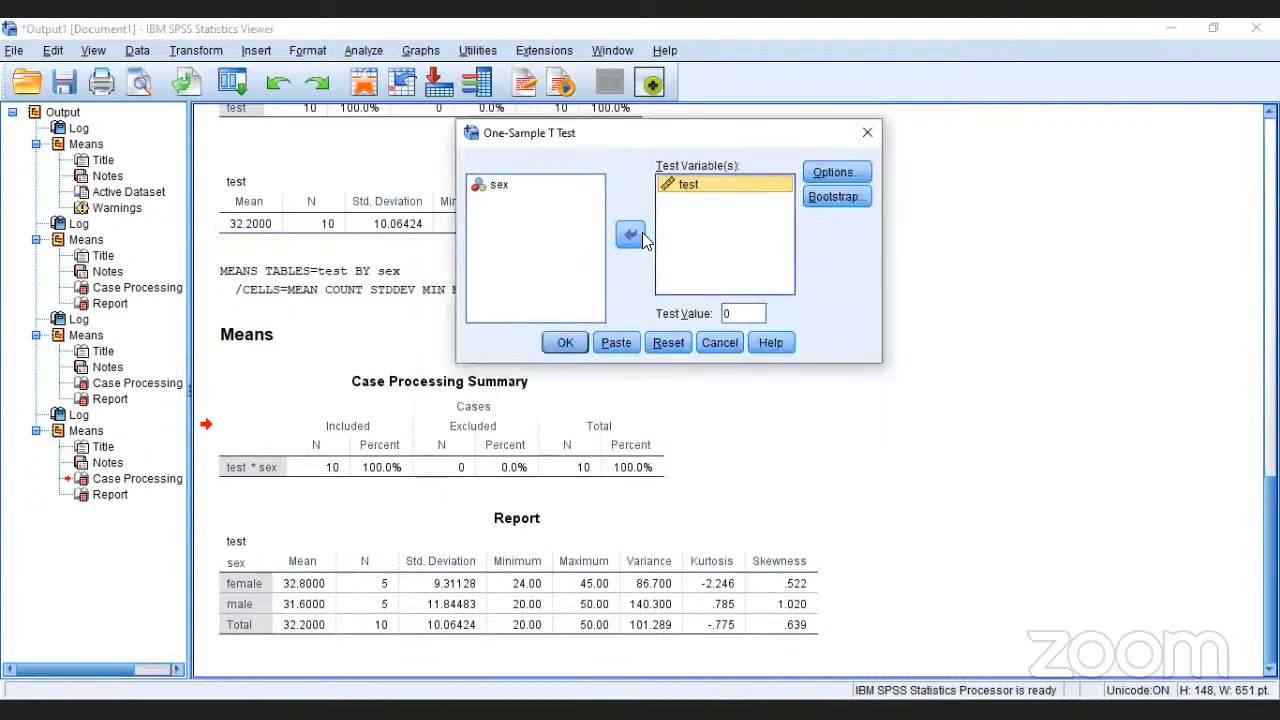
click(567, 344)
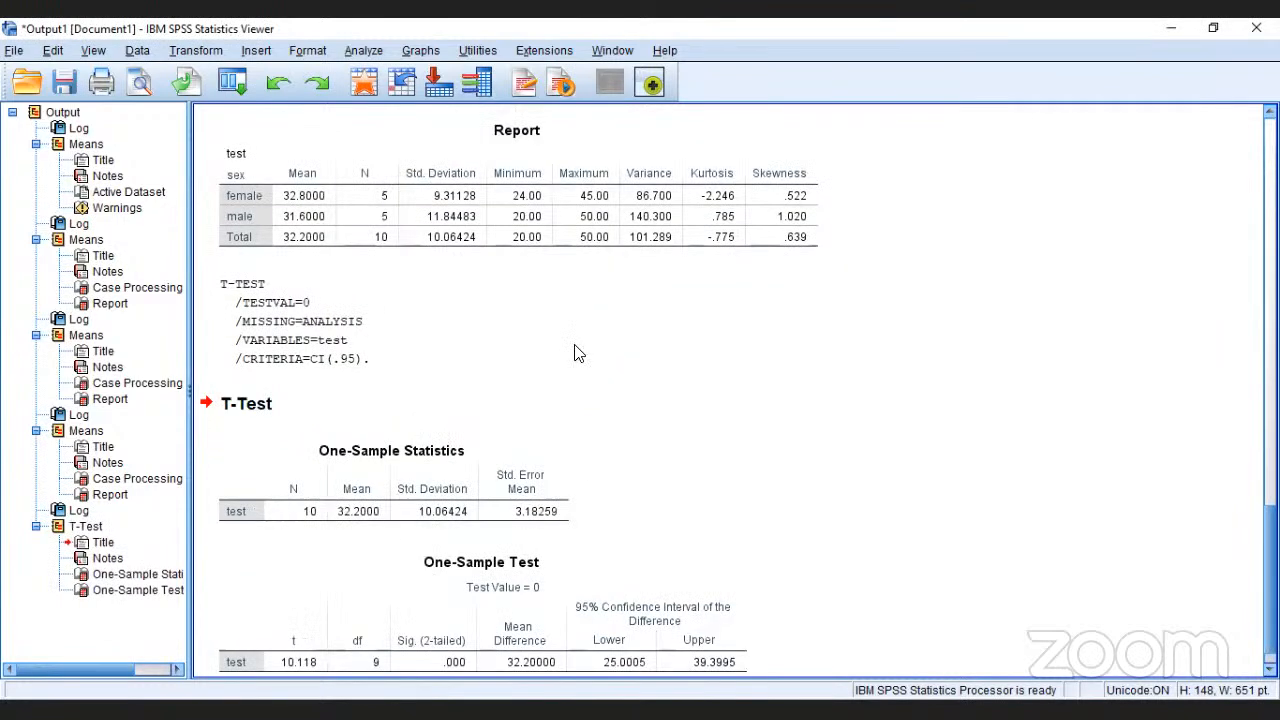
Step: Review the T-Test output, going to the One-Sample Statistics table and the One-Sample Test table
click(578, 351)
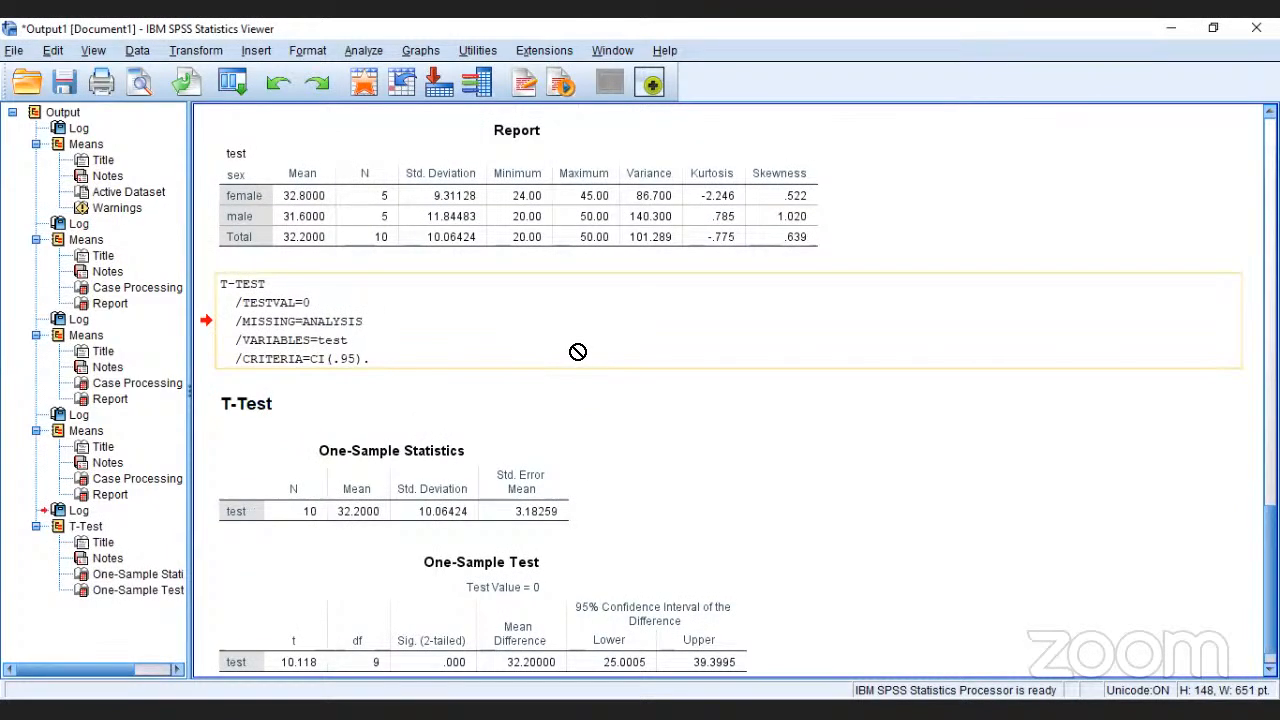
click(704, 302)
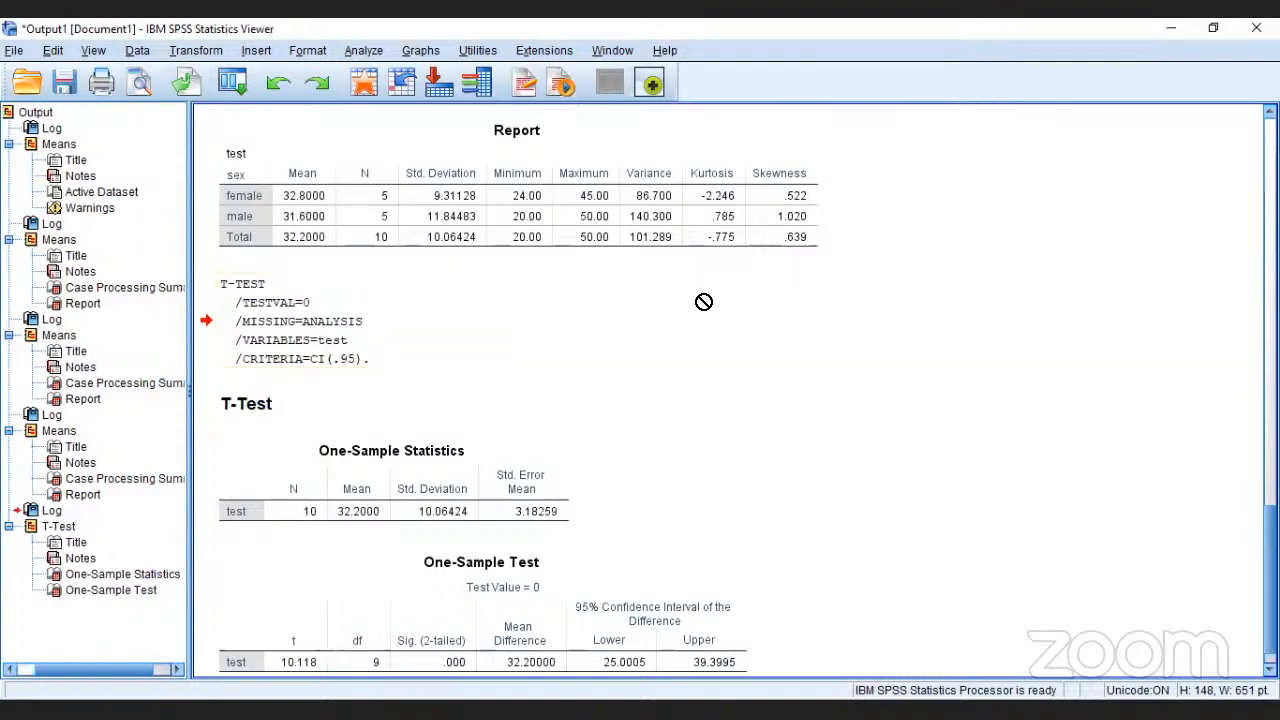
scroll(704, 302, up, 5)
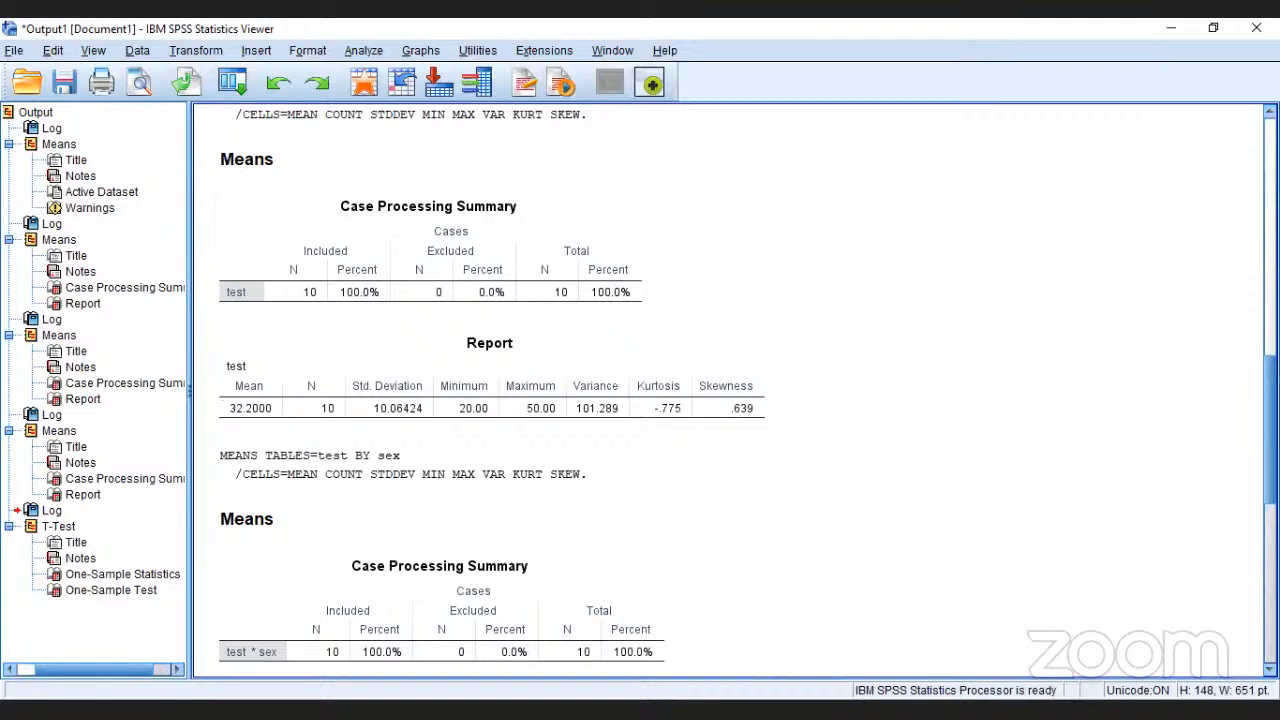
click(991, 549)
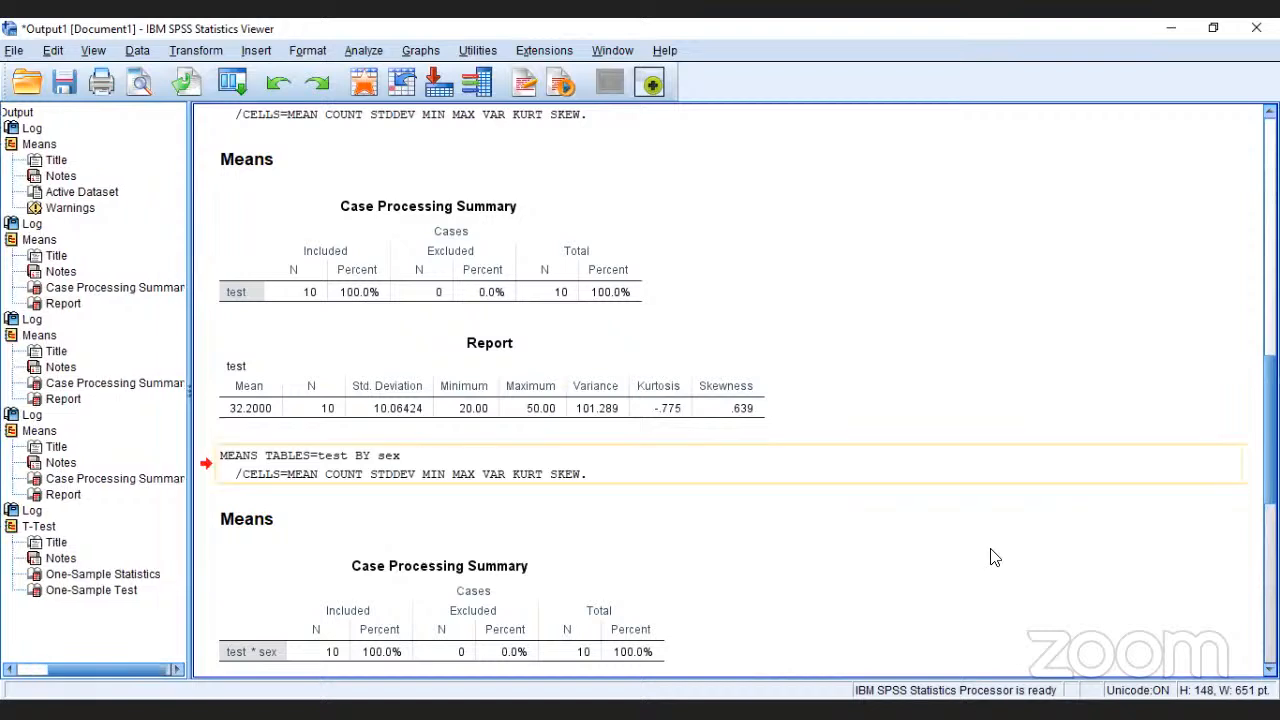
click(107, 578)
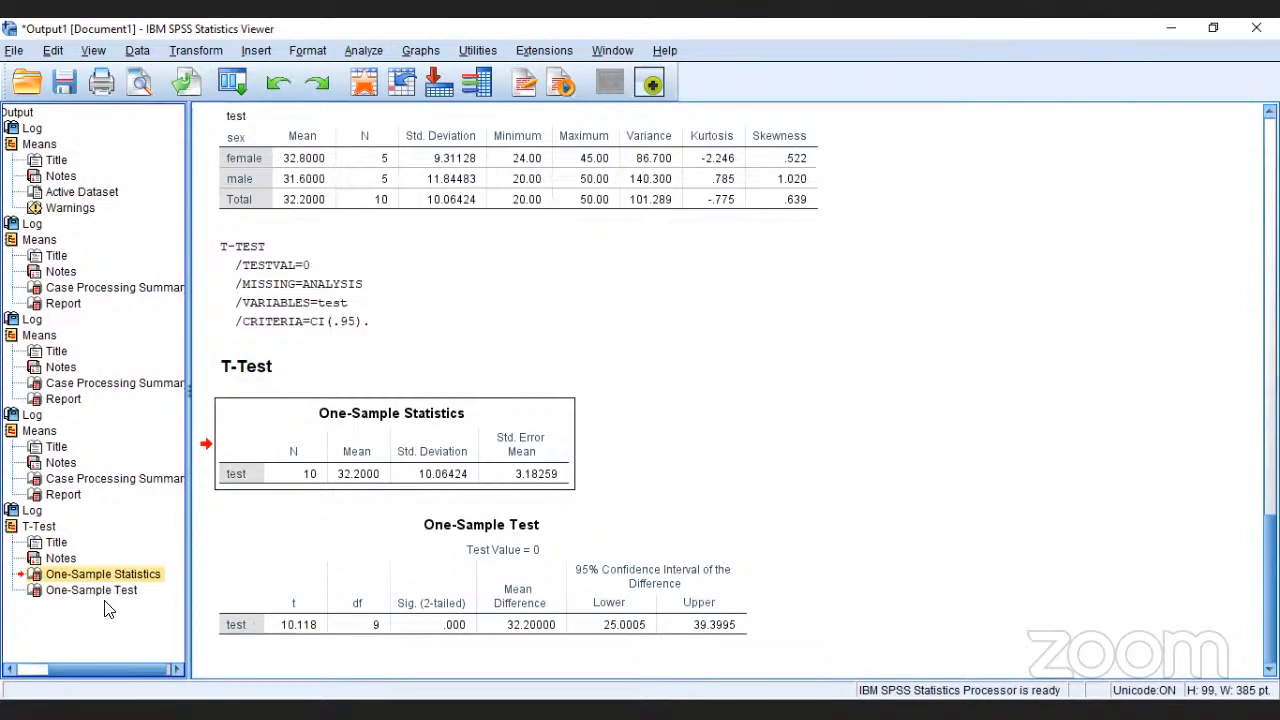
click(108, 610)
click(101, 594)
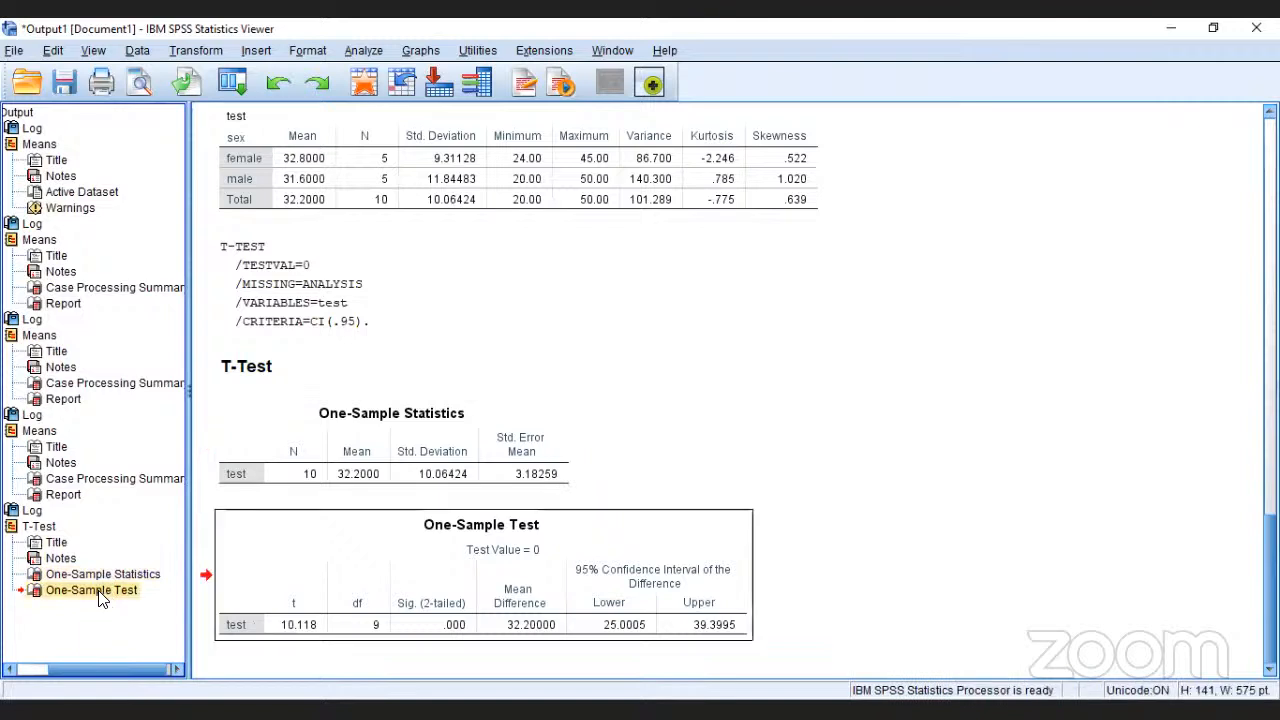